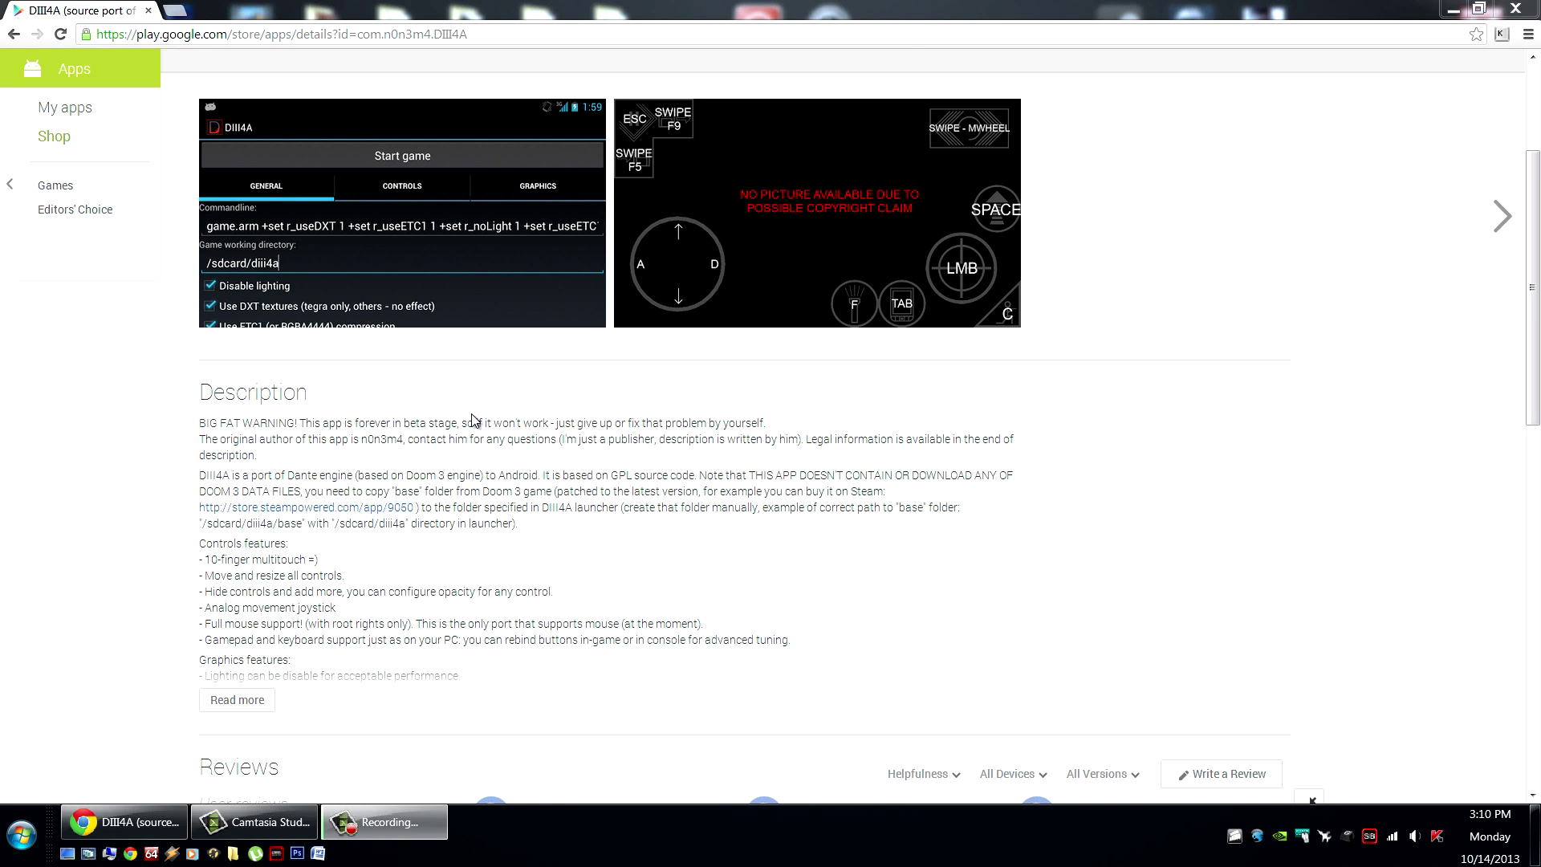
Enlarge the first screenshot on the DIII4A Play Store listing
left_click(451, 222)
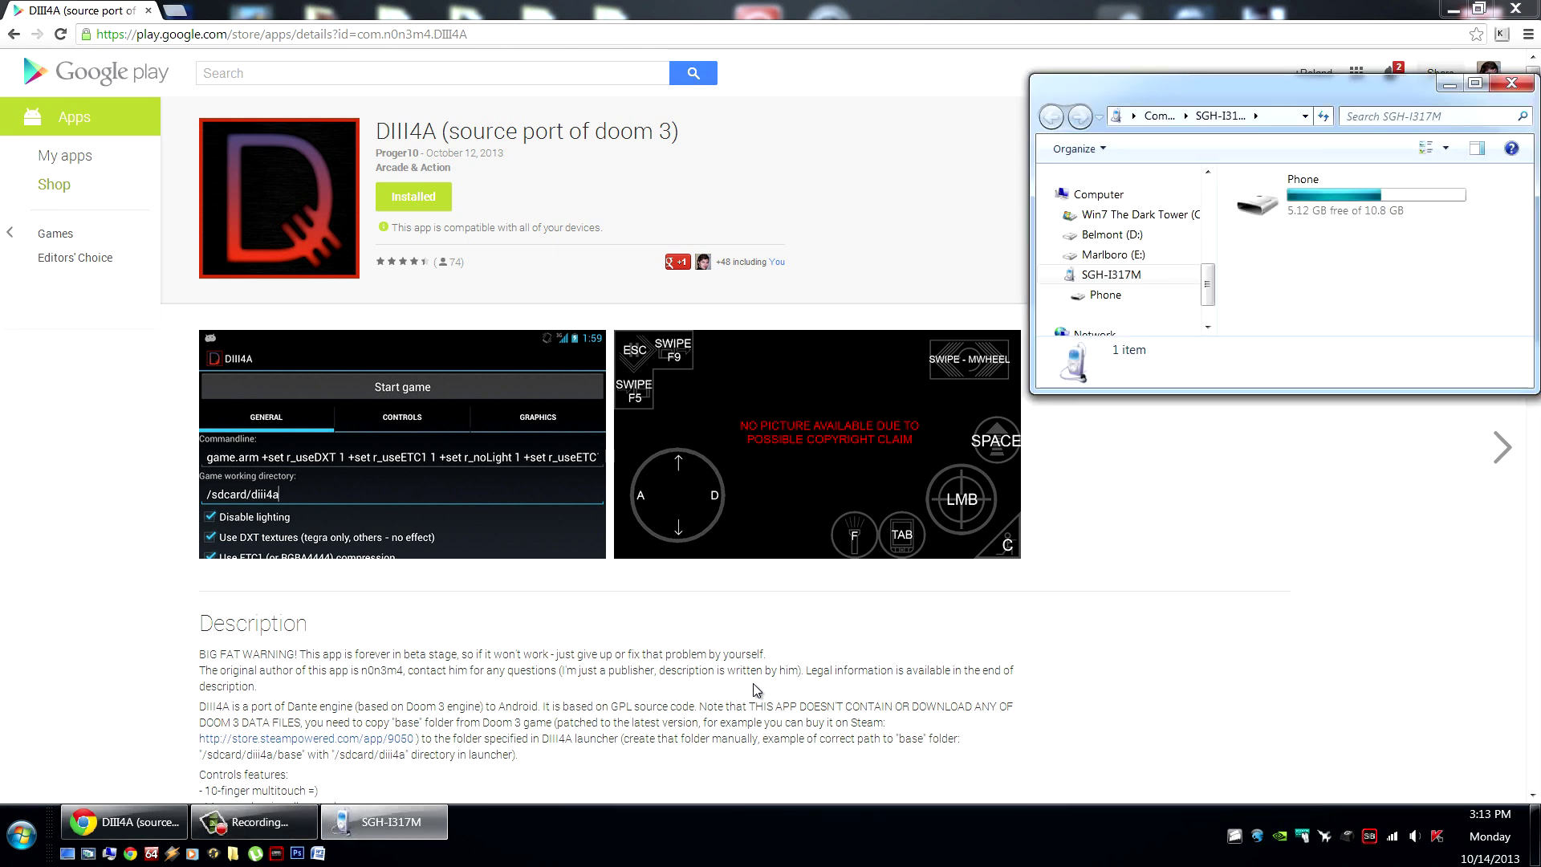
Dismiss AutoPlay, maximize the phone's window and open its internal storage
left_click(1440, 87)
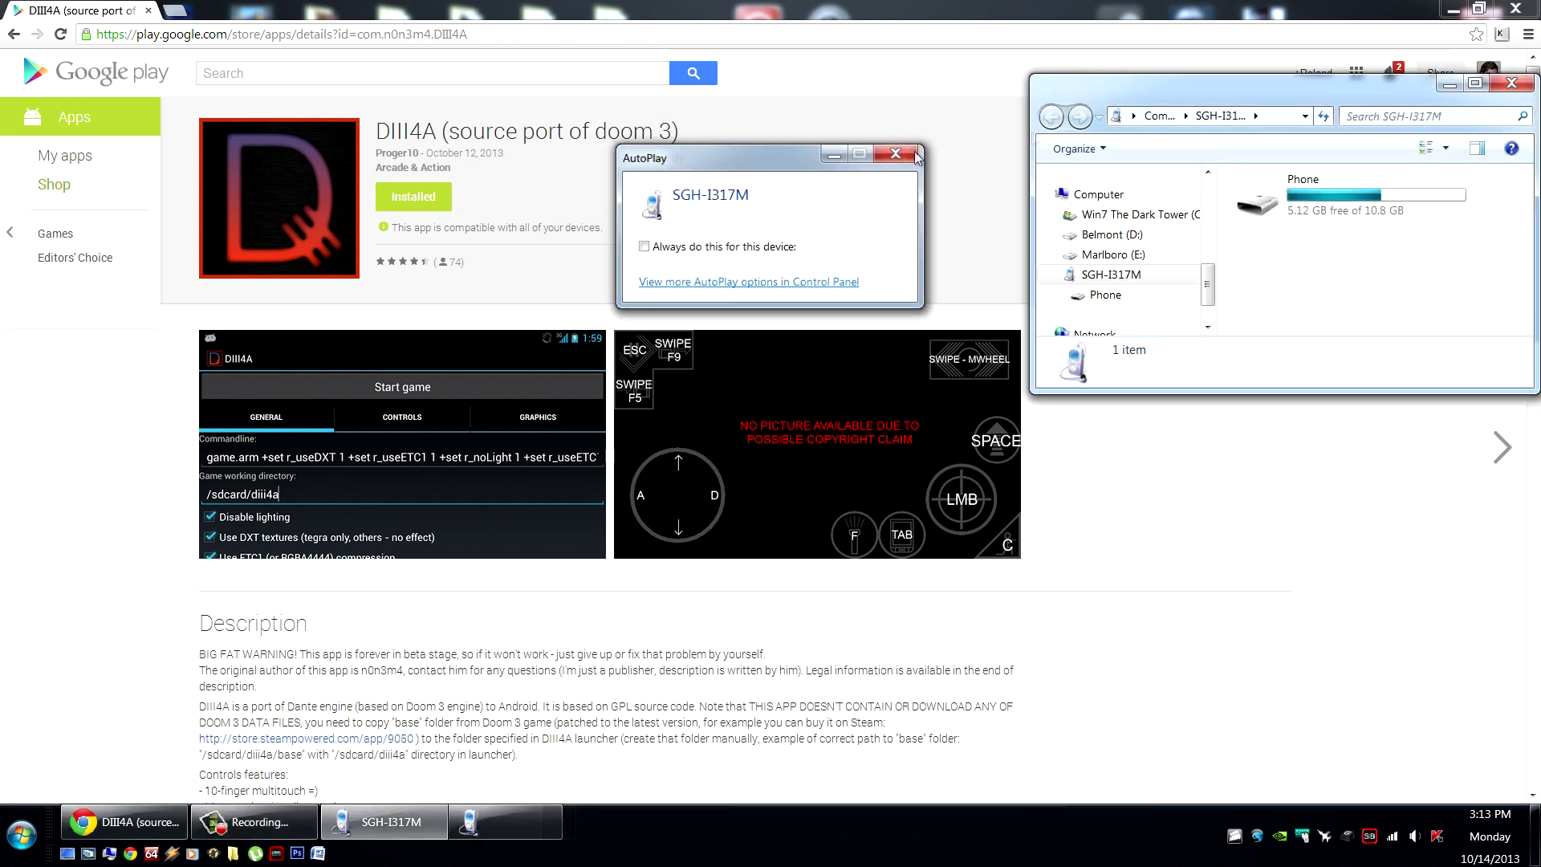
left_click(1475, 85)
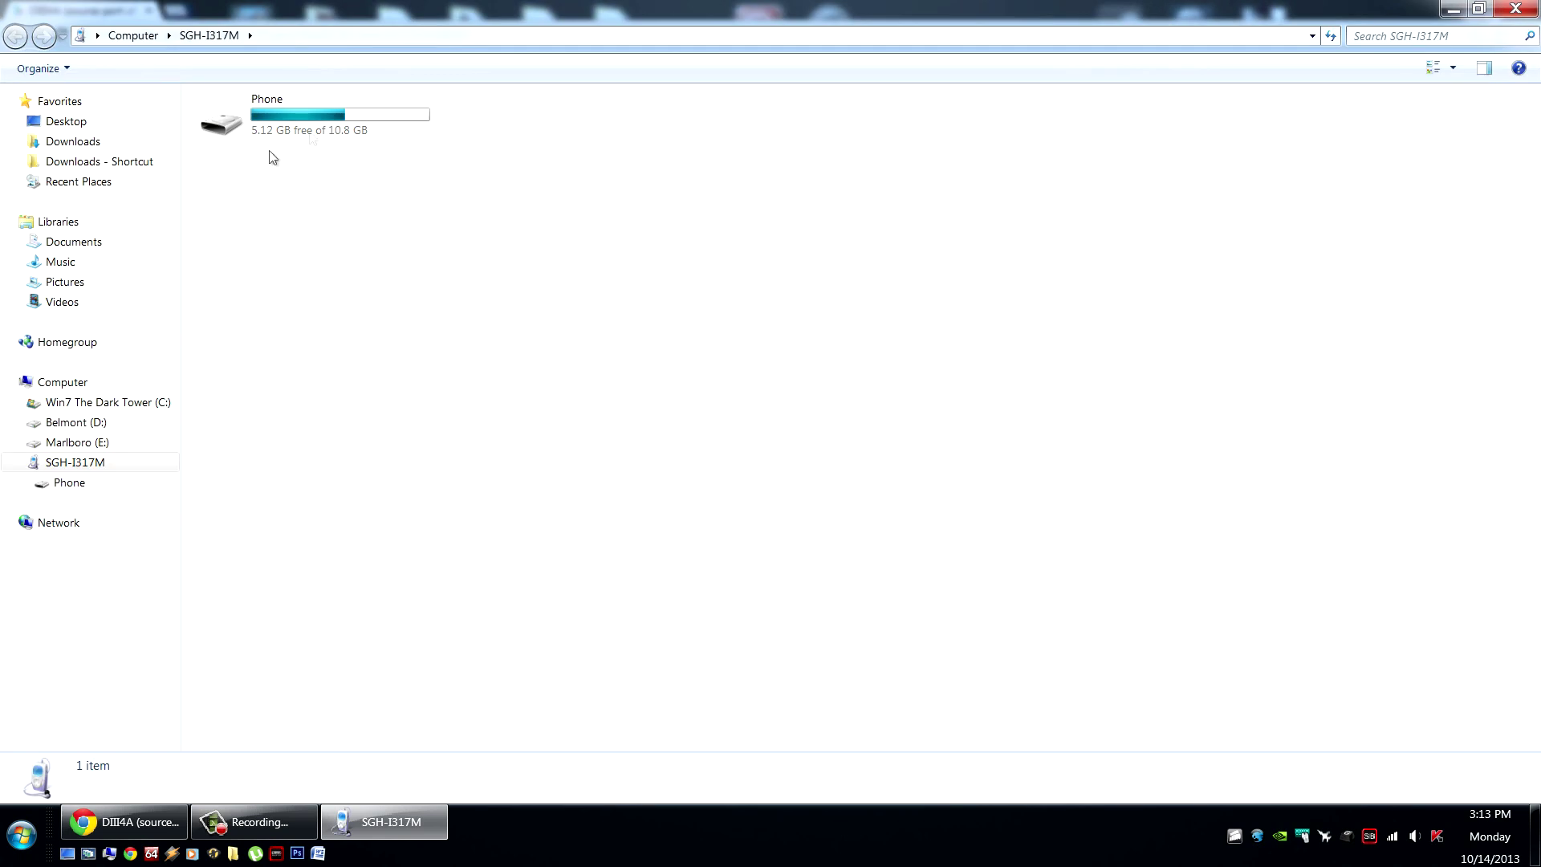
double_click(349, 127)
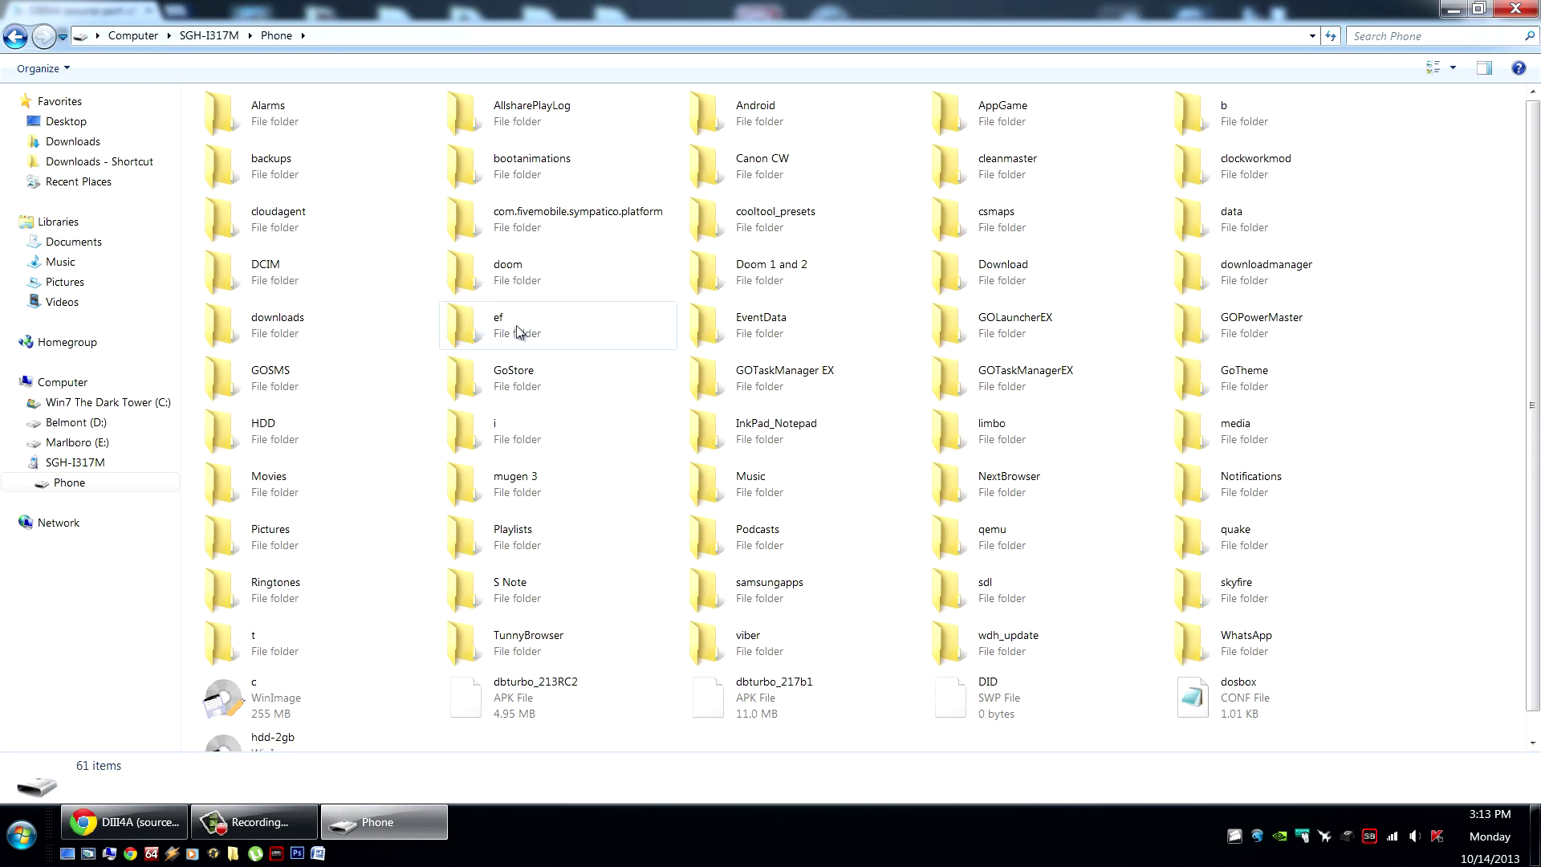
scroll(665, 480, "down", 1)
Create a new folder named 'diii4a' in the phone's storage and open it
right_click(630, 725)
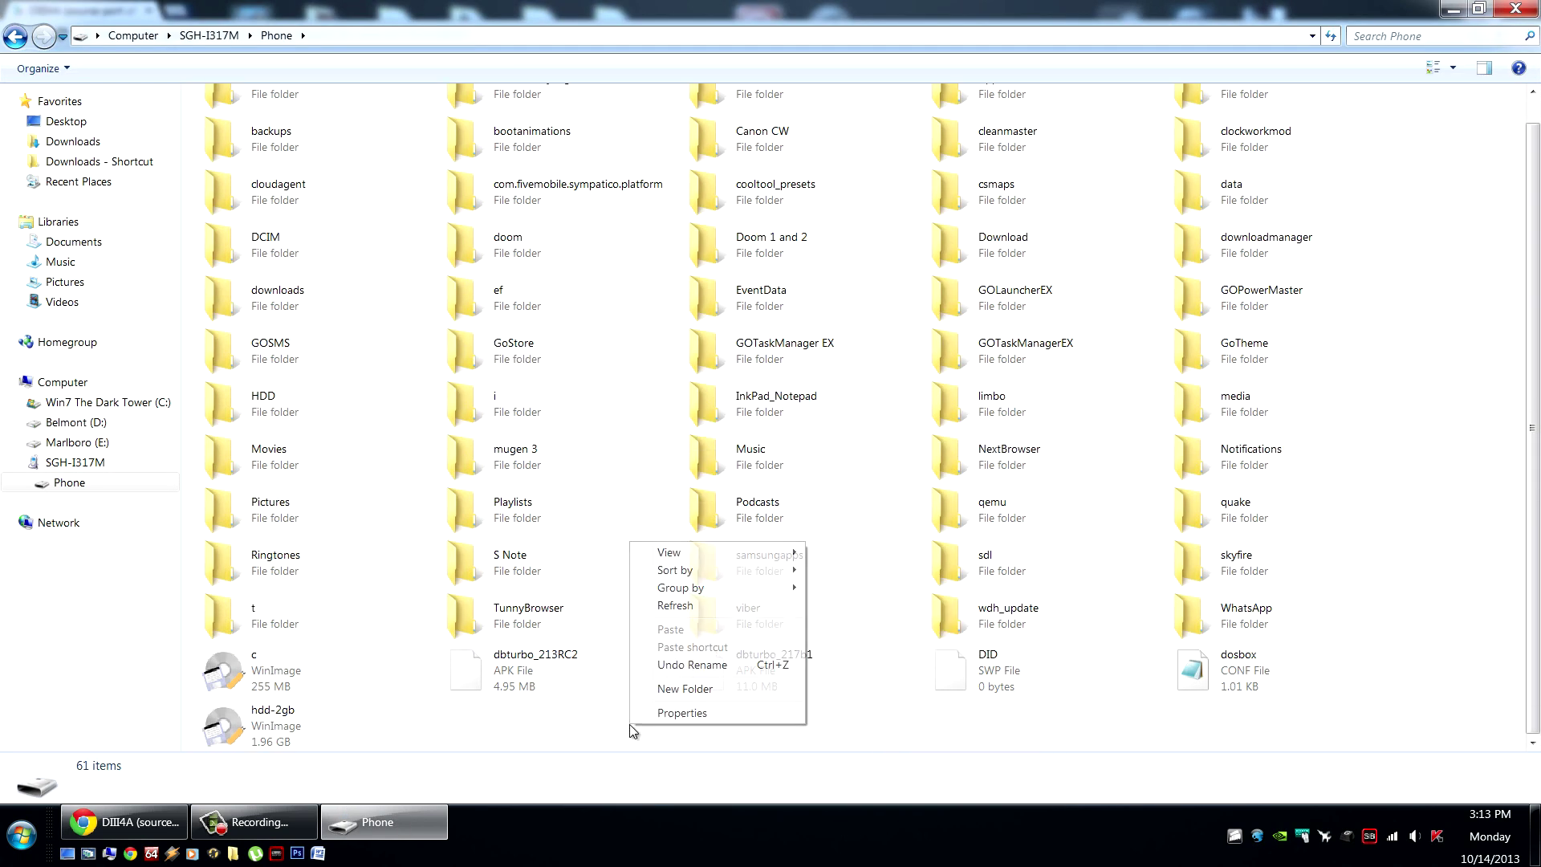
left_click(682, 688)
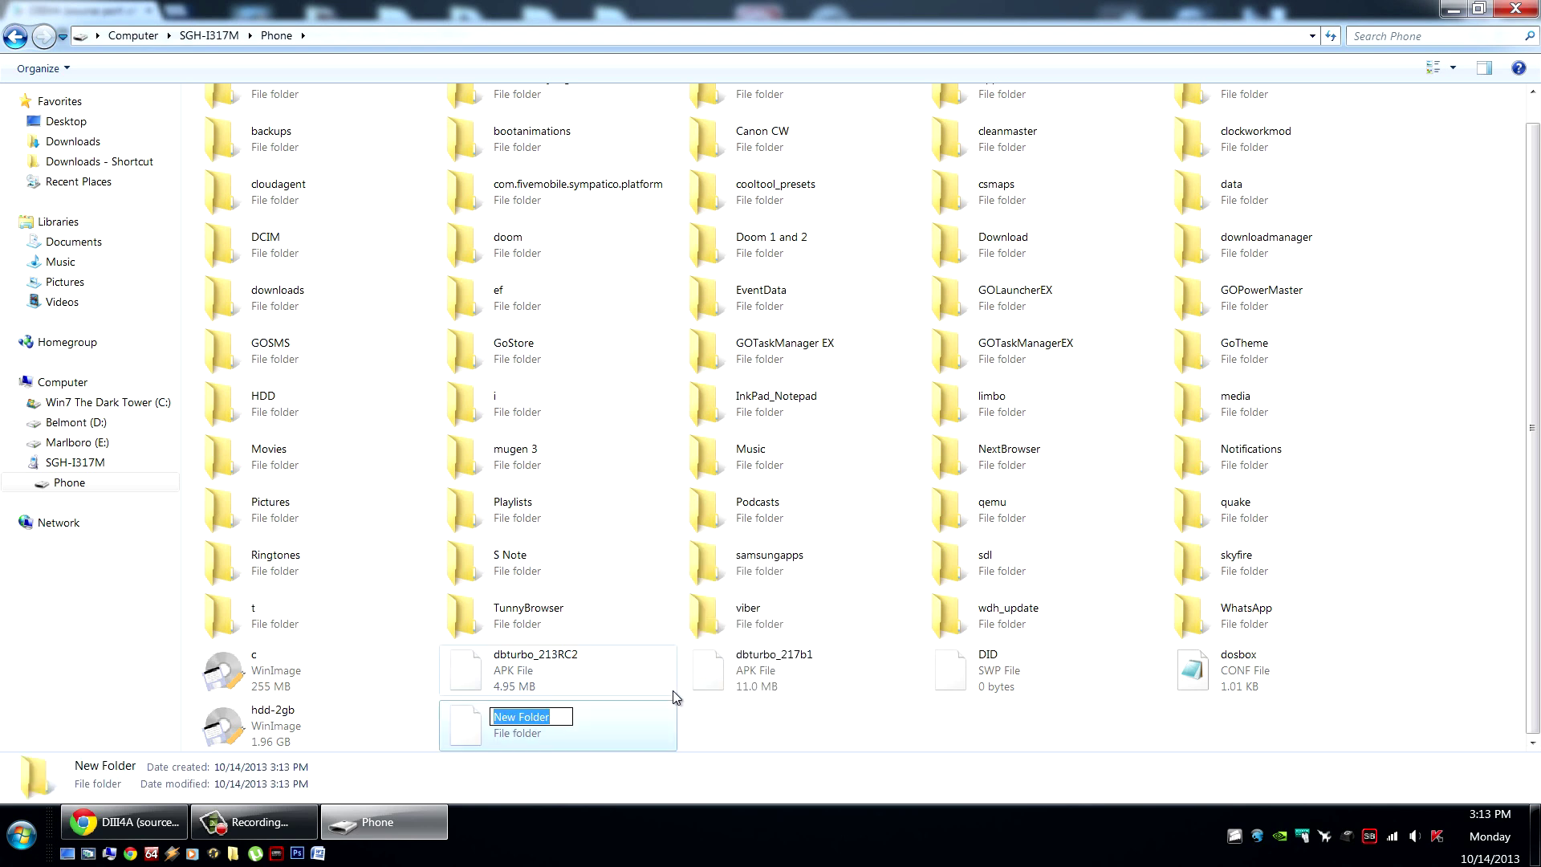
type("diii4a")
key("Return")
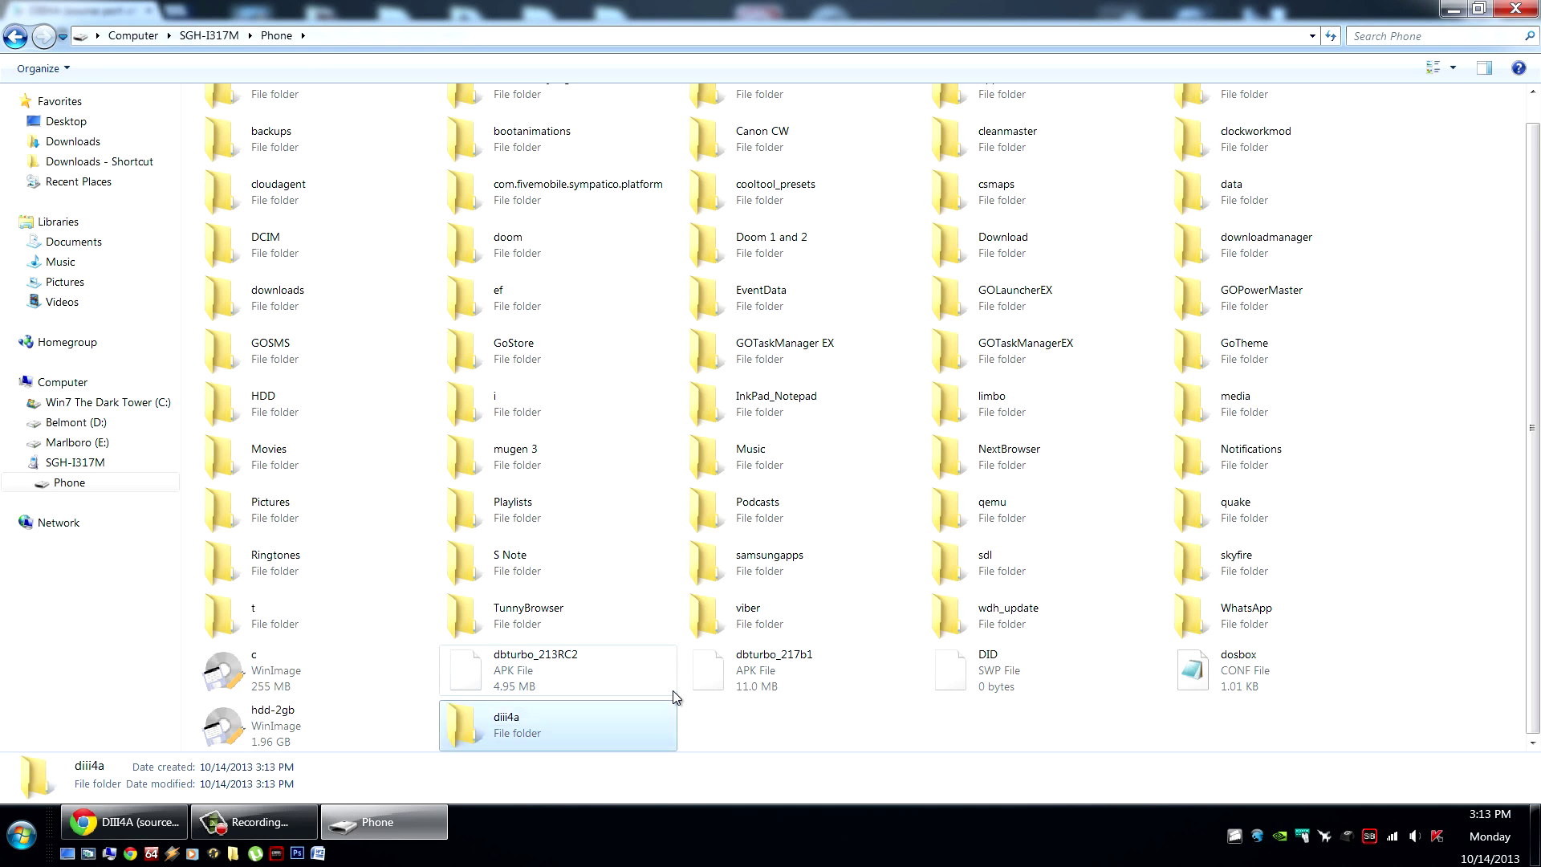
key("Return")
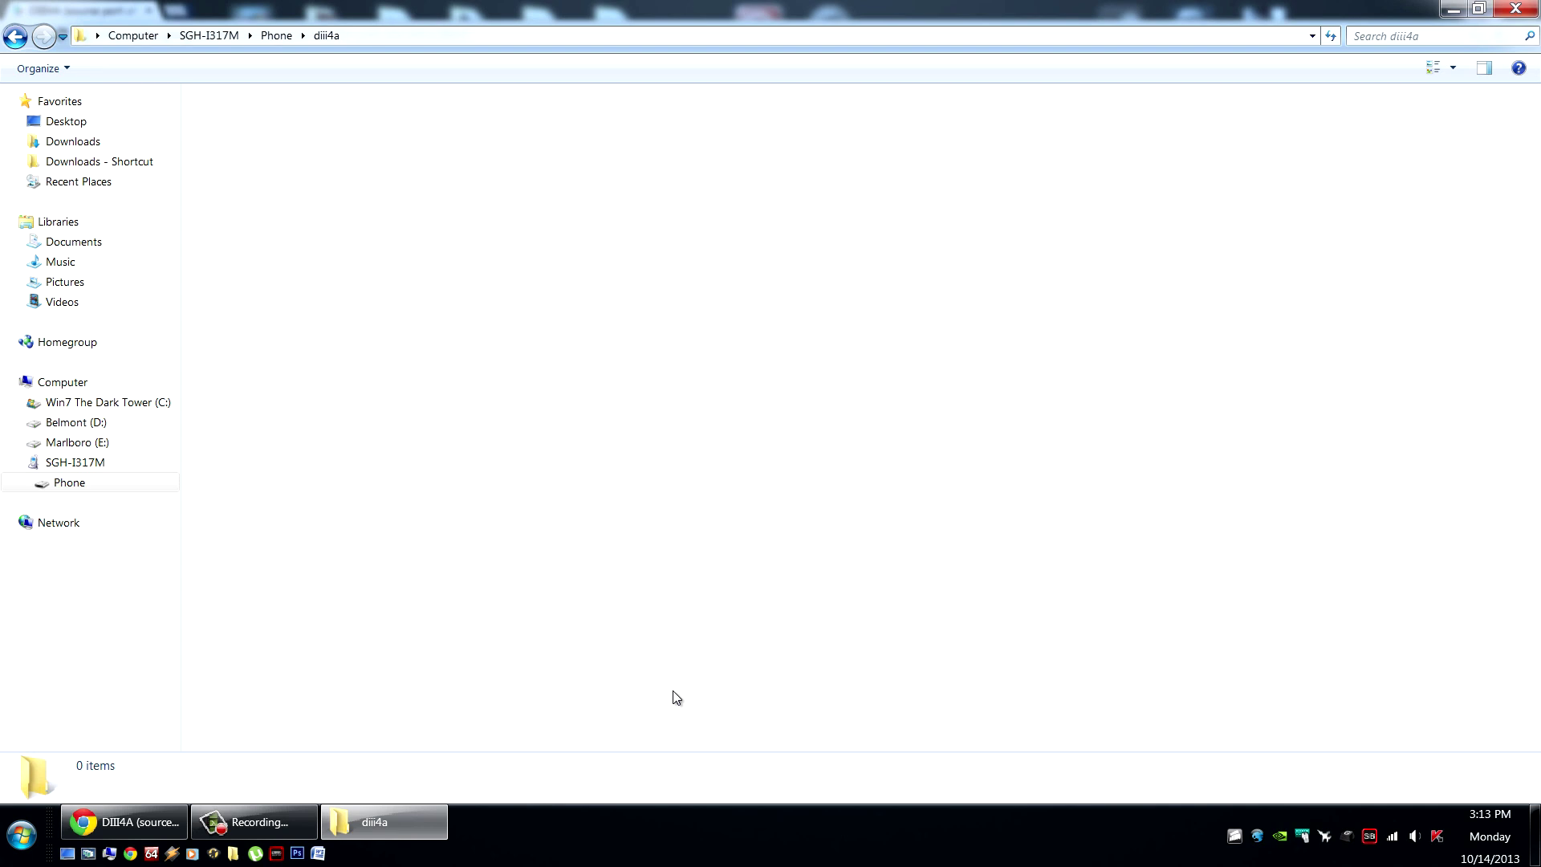
Place the diii4a window on the right half and a Computer window on the left
left_click_drag(895, 10, 1537, 156)
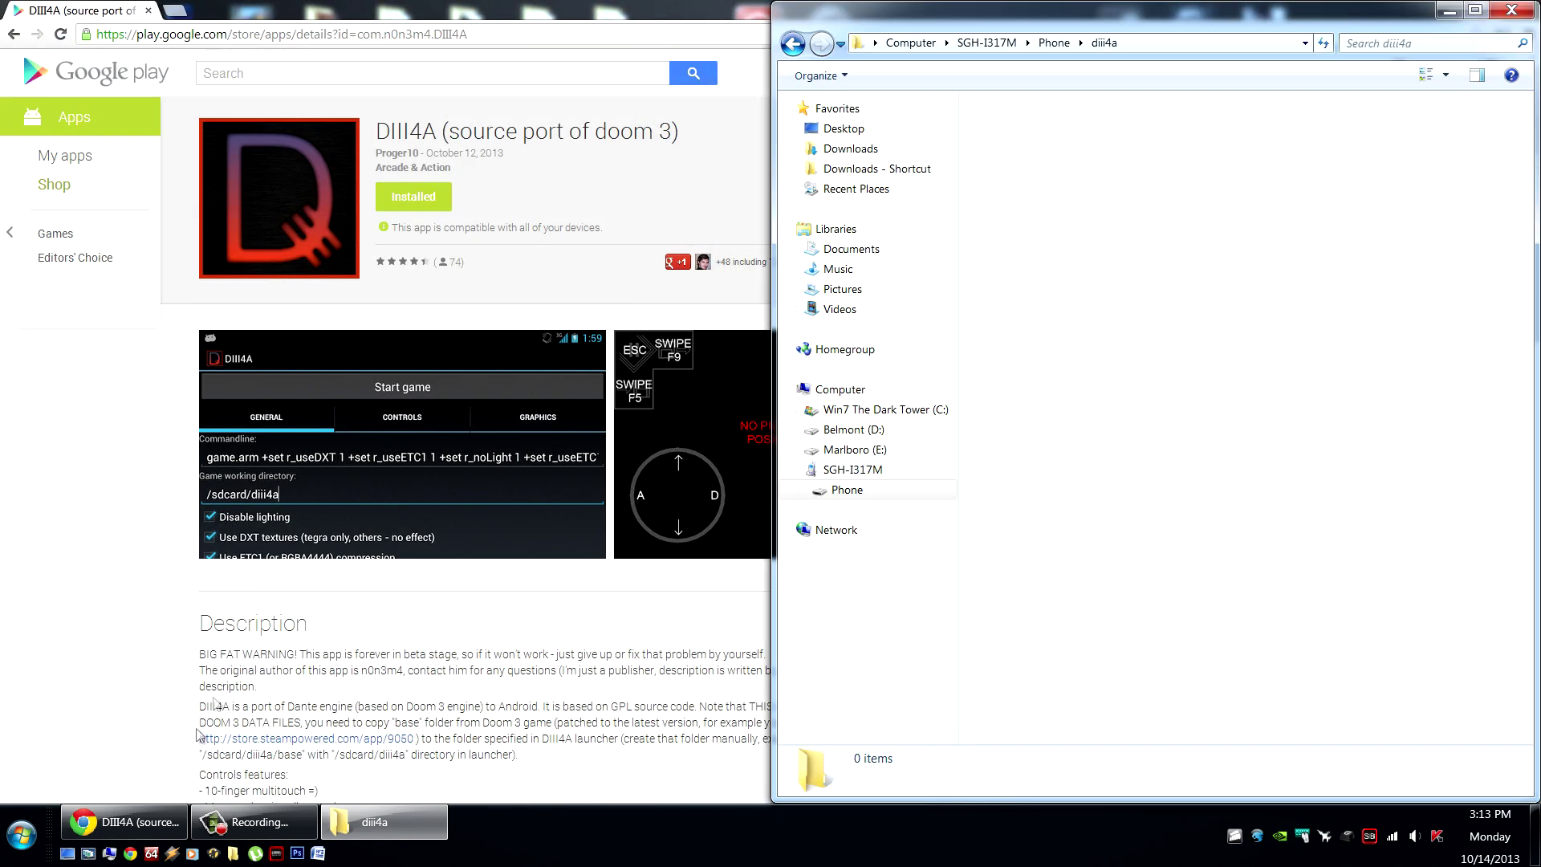
left_click(109, 856)
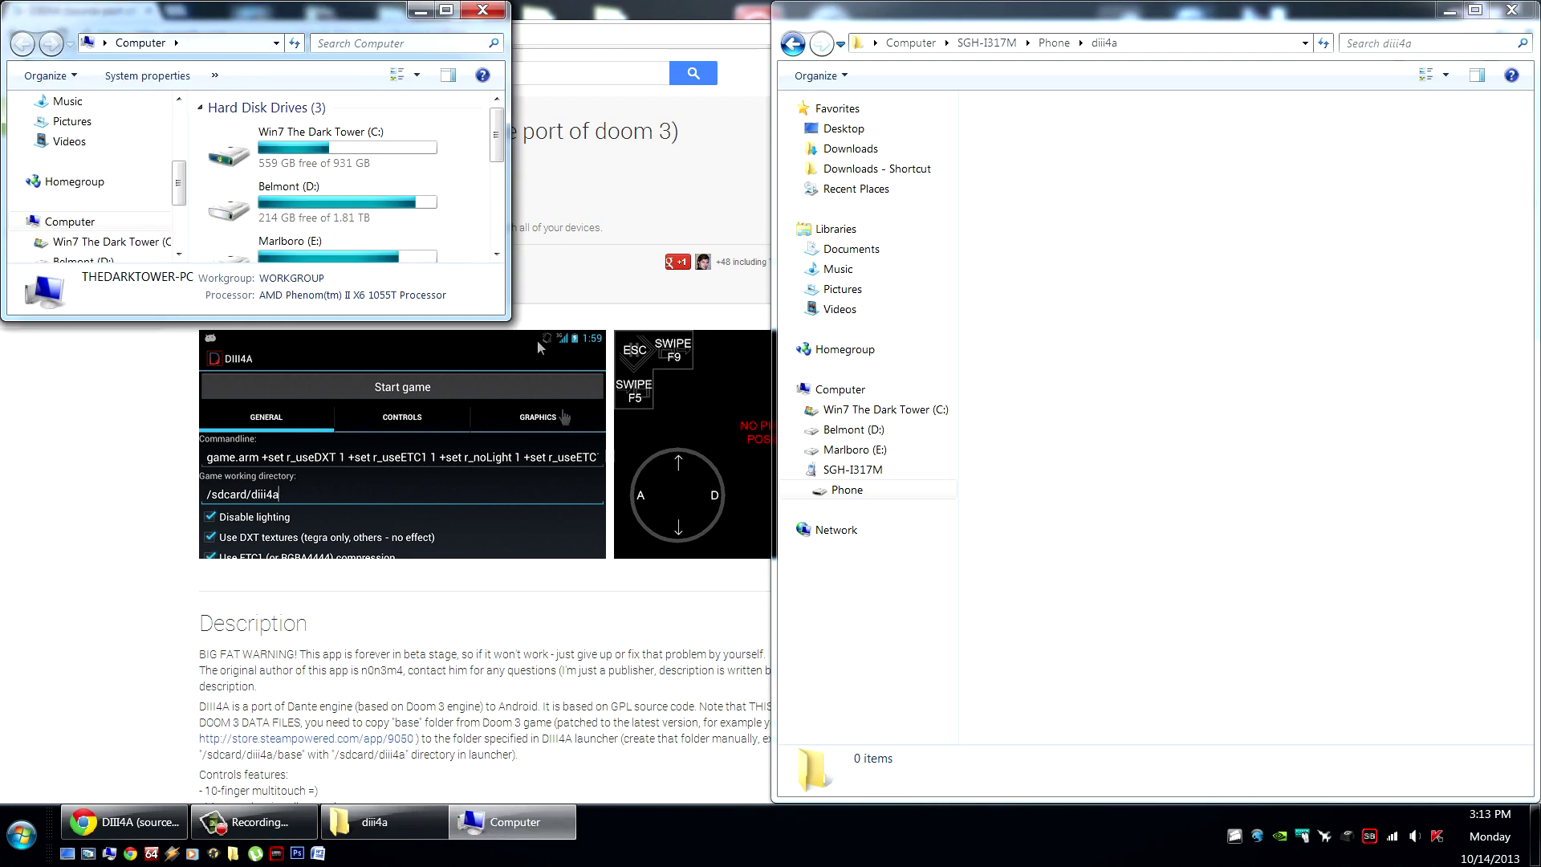
key("super+Left")
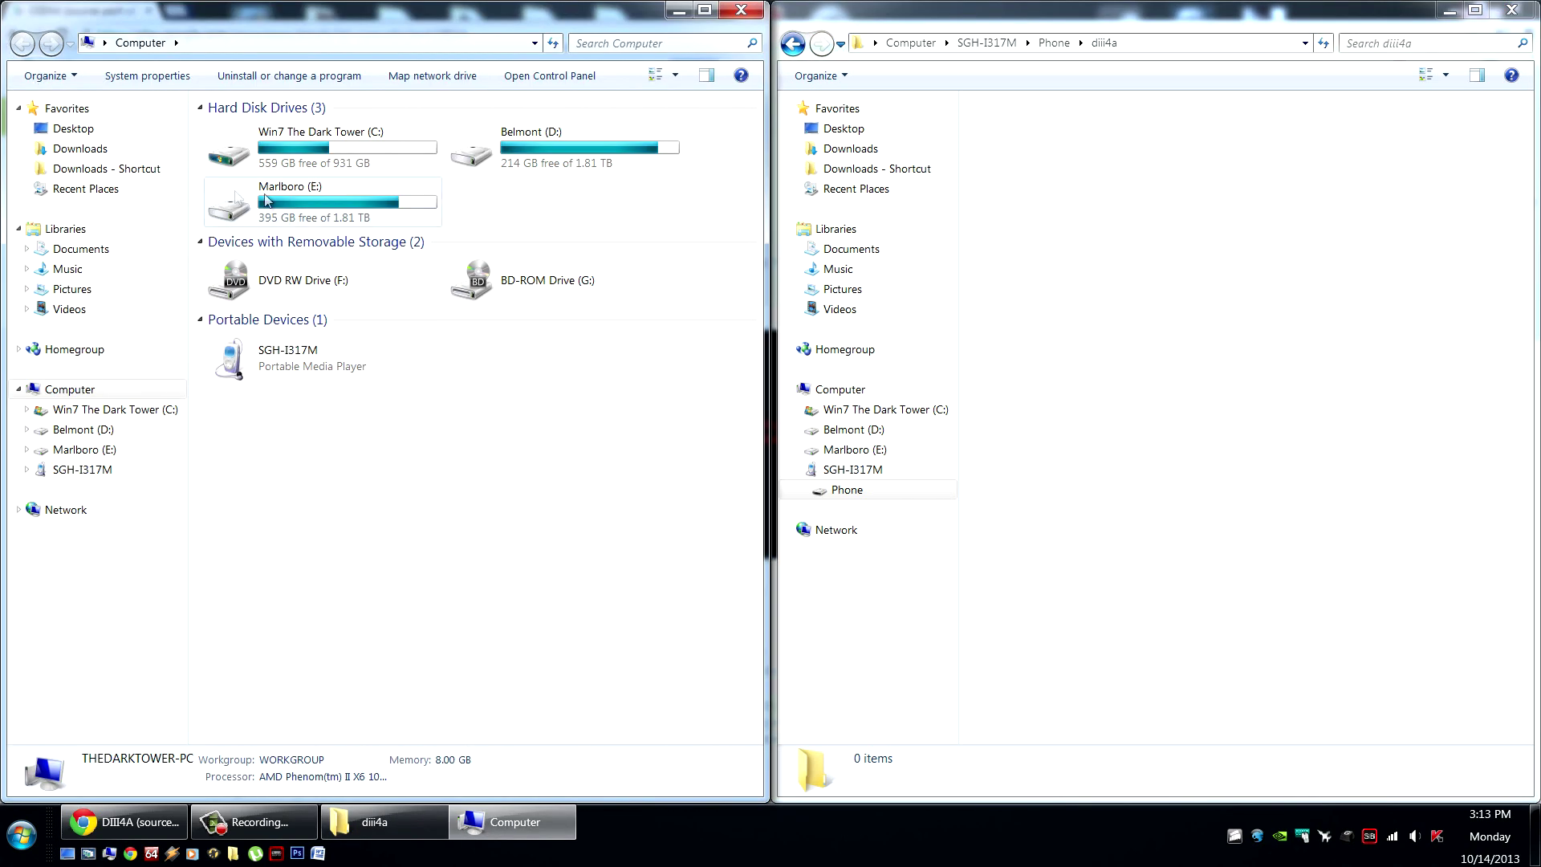
Copy the base folder from C:\Program Files (x86)\DOOM 3 into the phone's diii4a folder
double_click(337, 142)
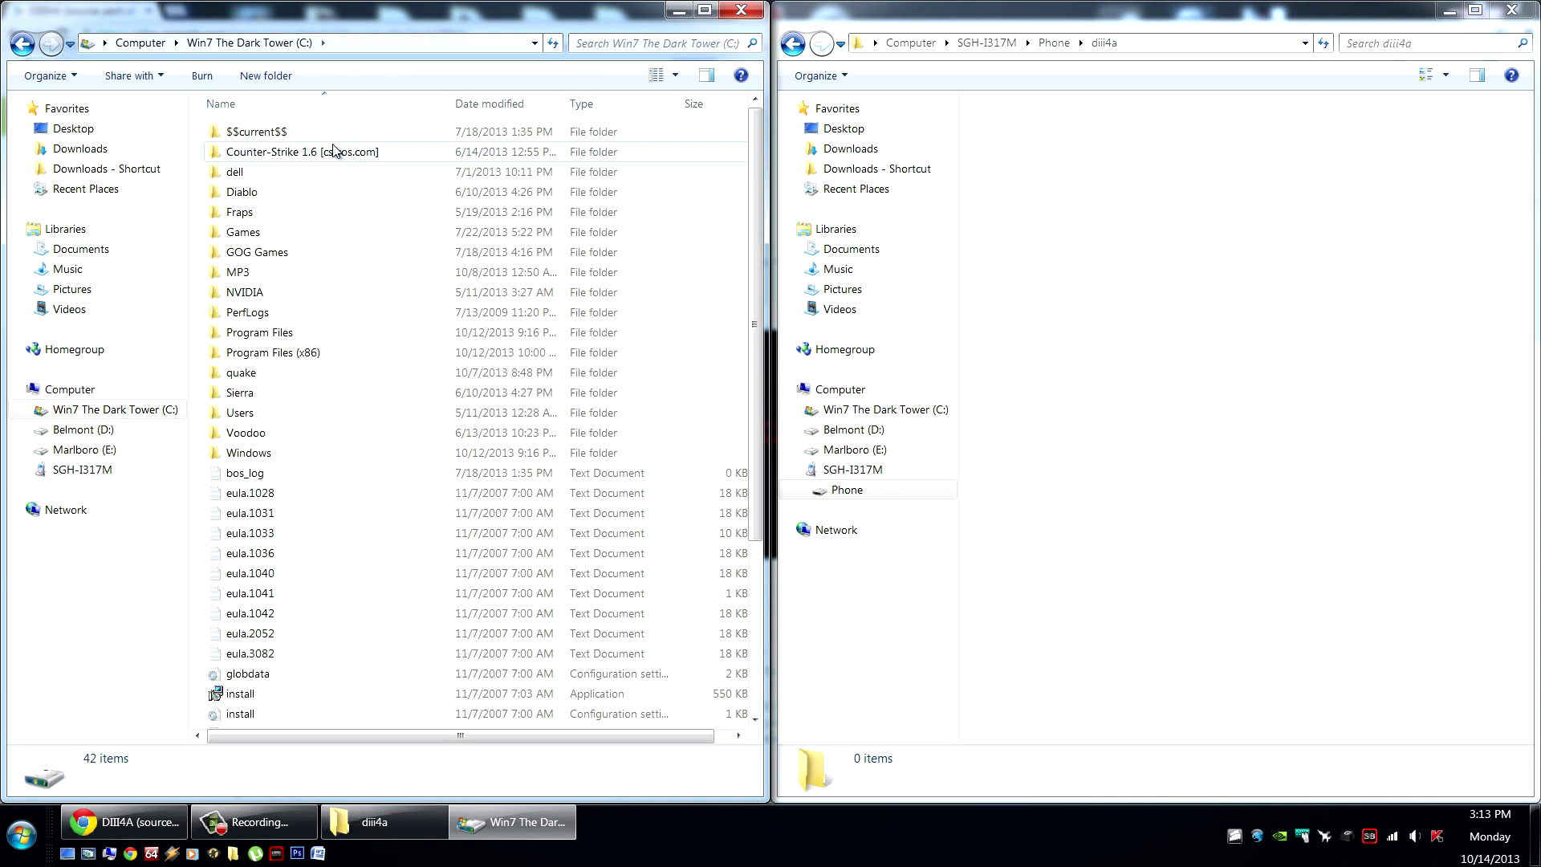
double_click(275, 352)
left_click(266, 392)
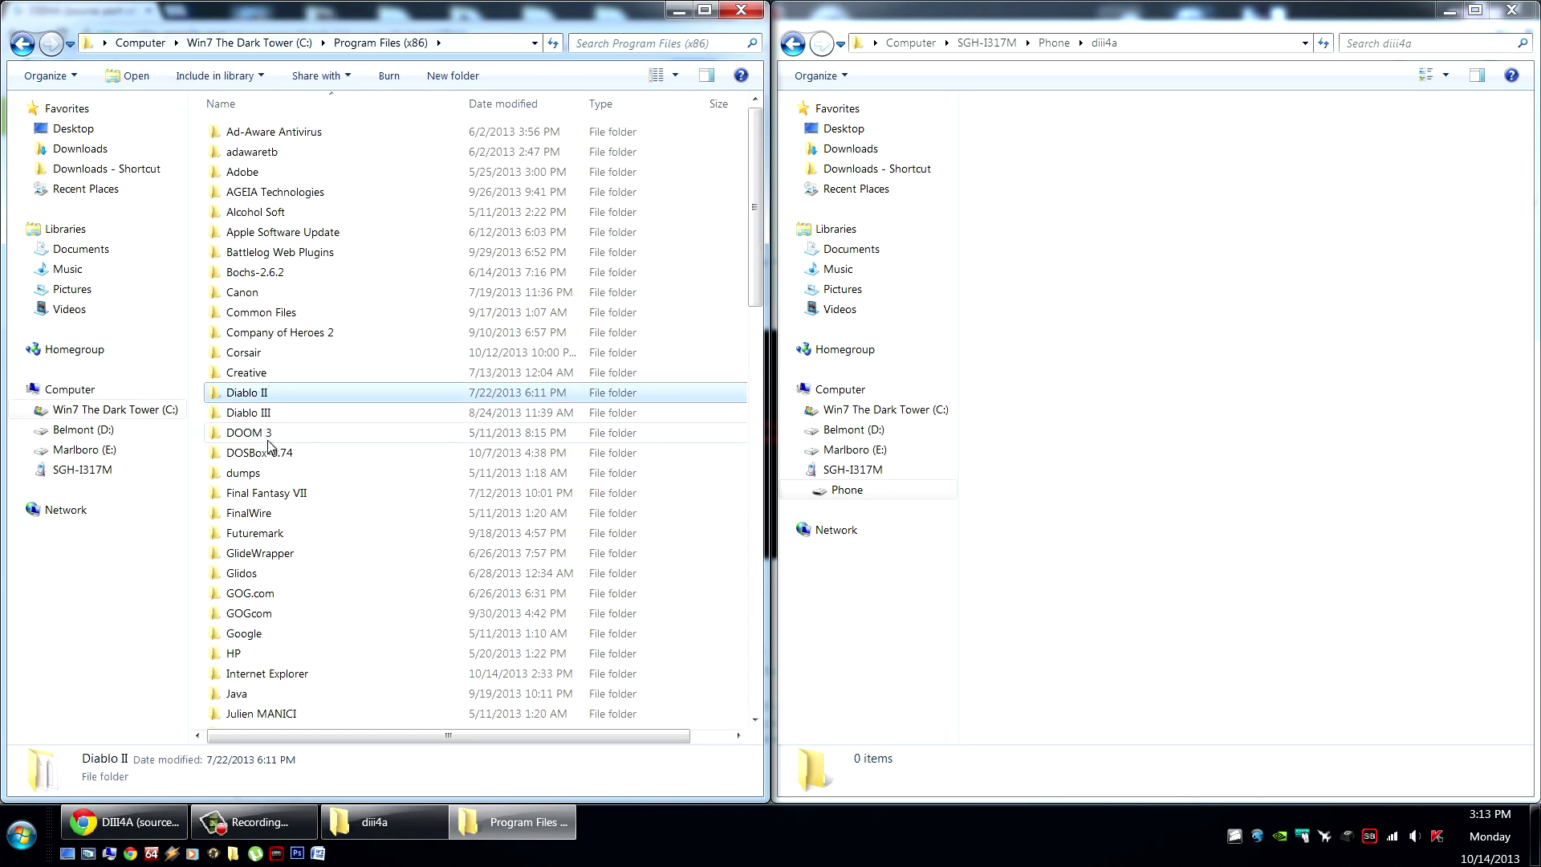
left_click(265, 437)
double_click(265, 438)
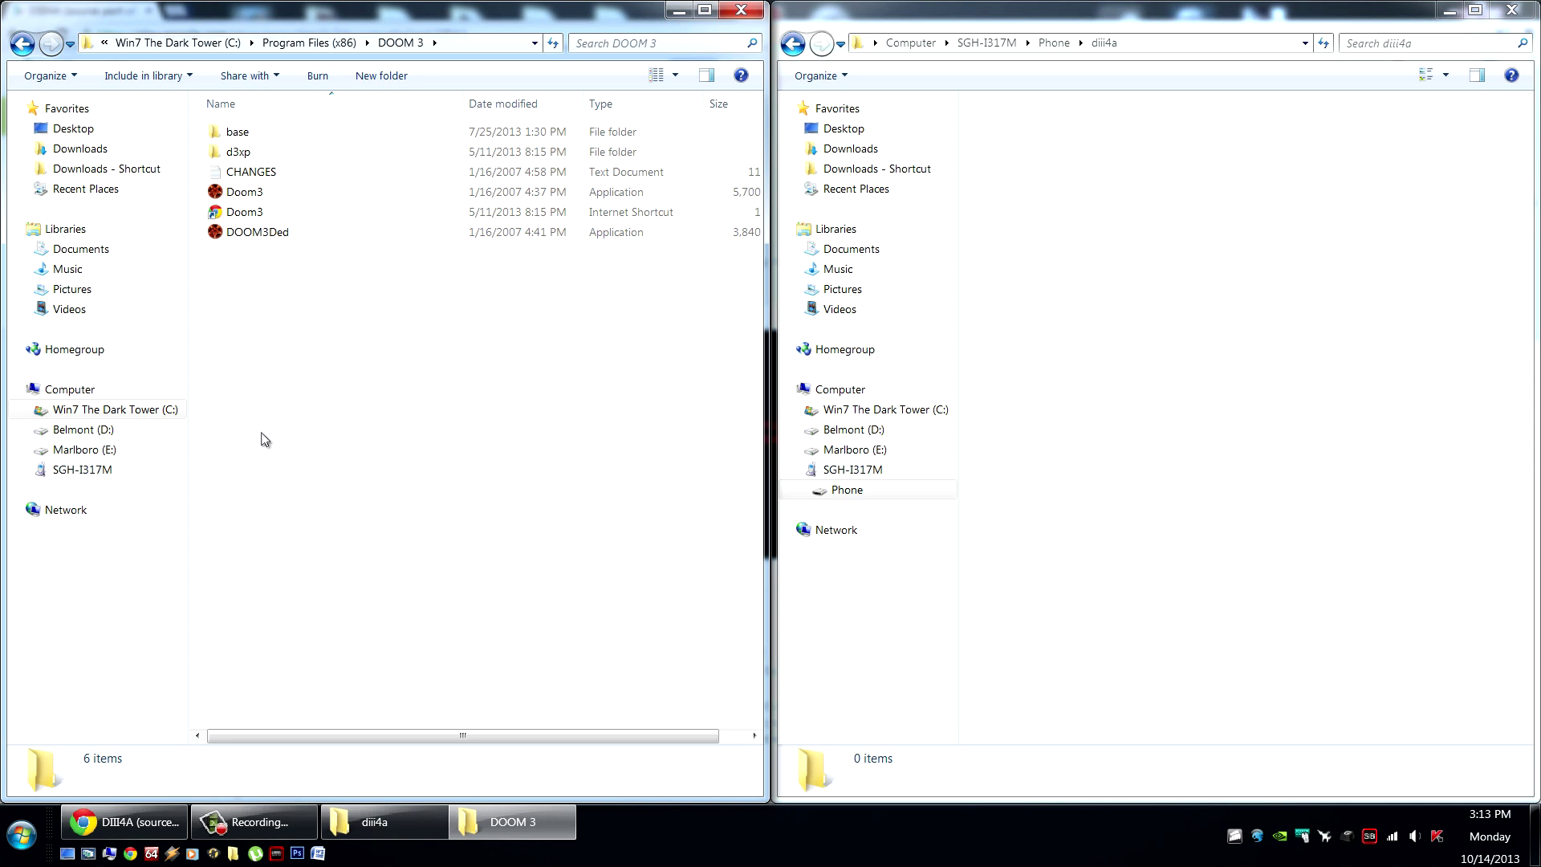
left_click(238, 133)
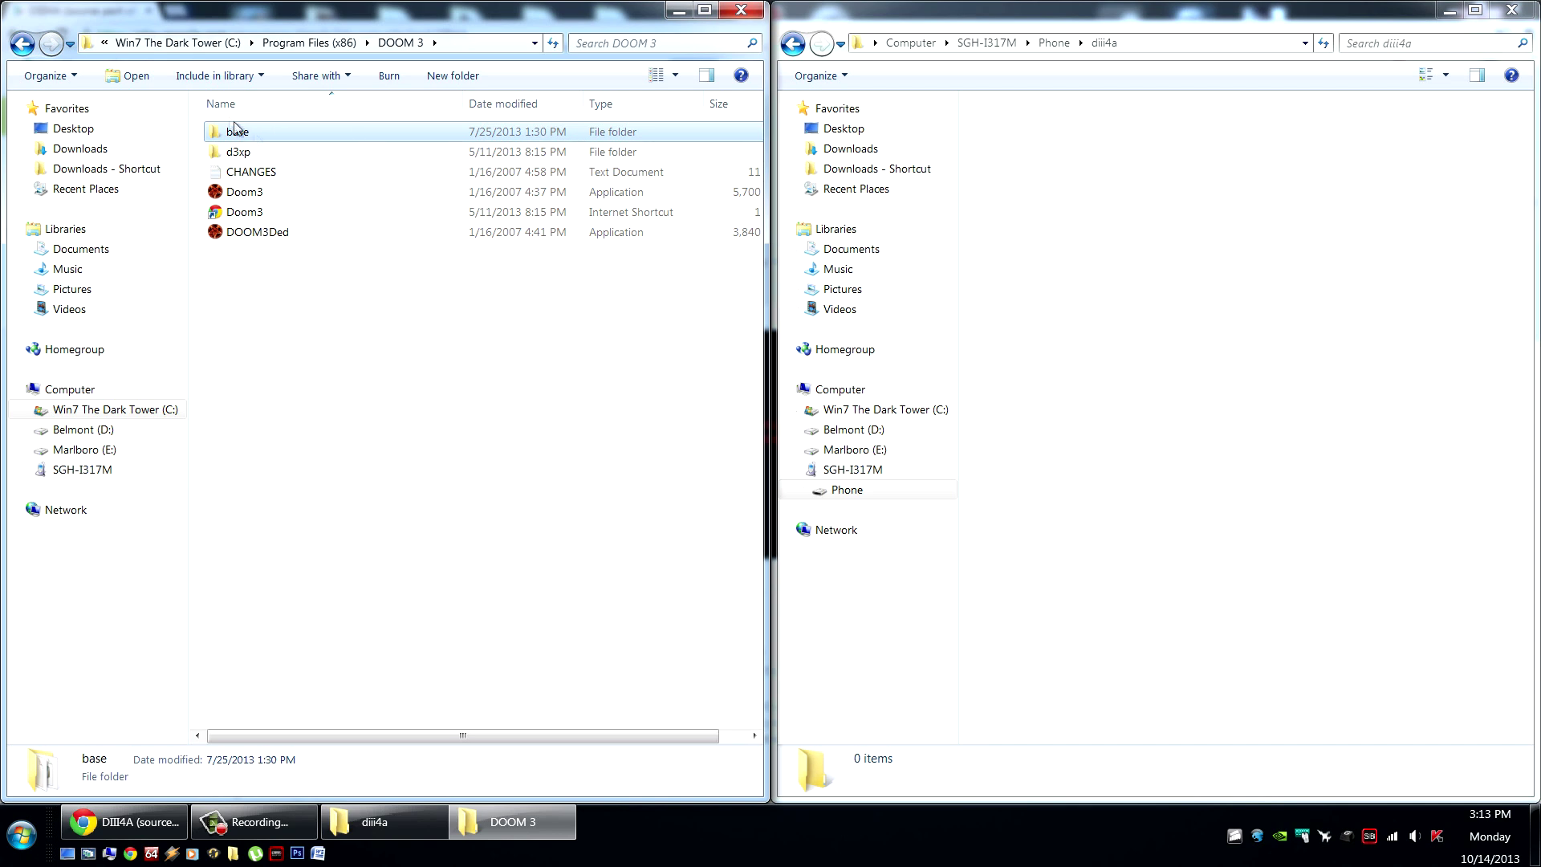
left_click_drag(237, 131, 1260, 317)
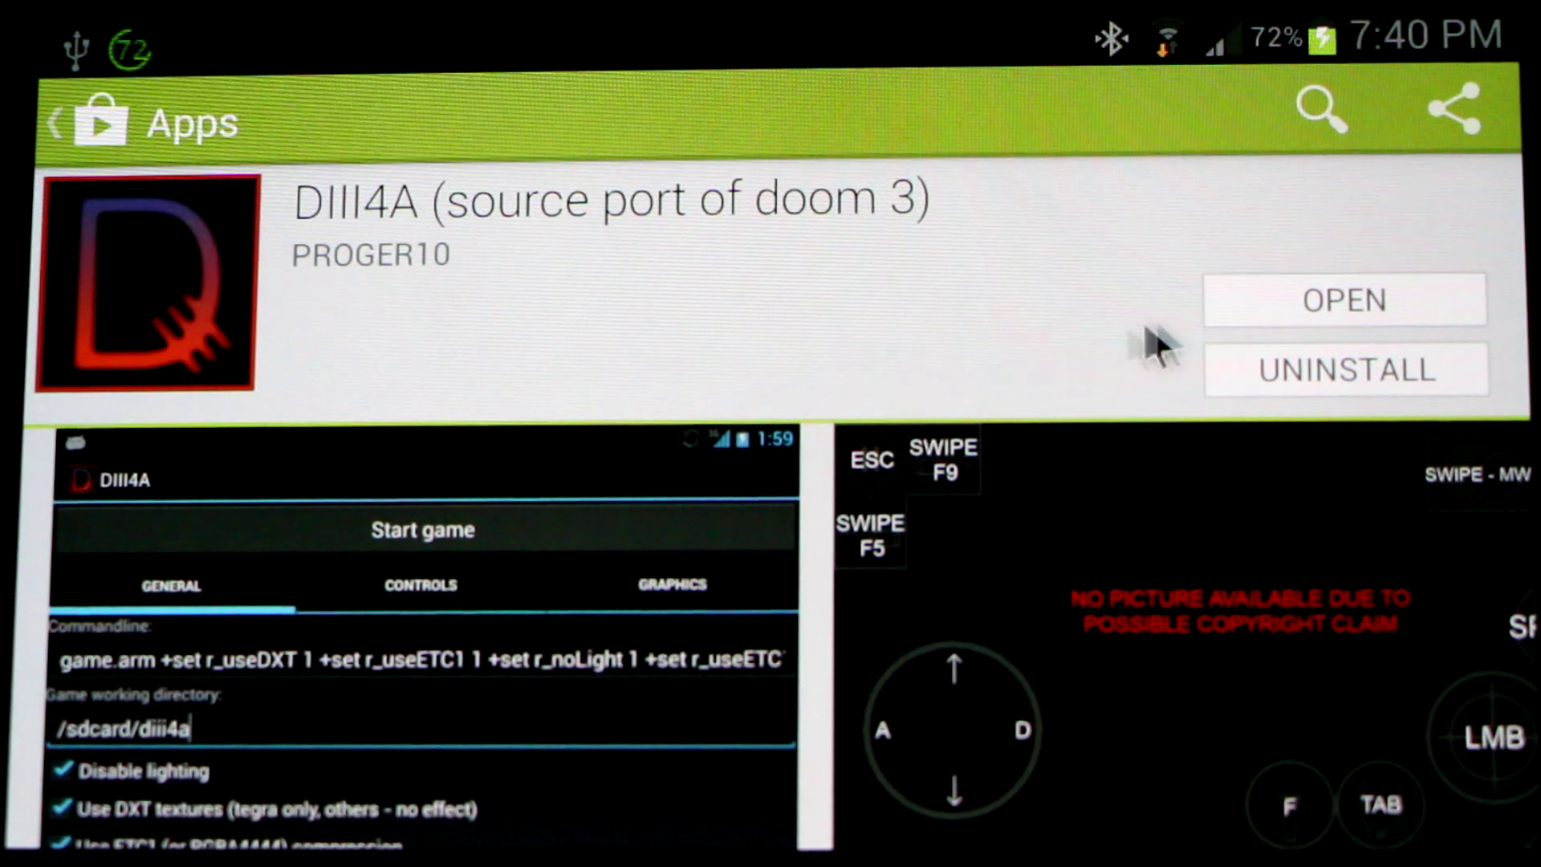
Launch DIII4A from its store page and uncheck Disable lighting on the General tab
left_click(1279, 309)
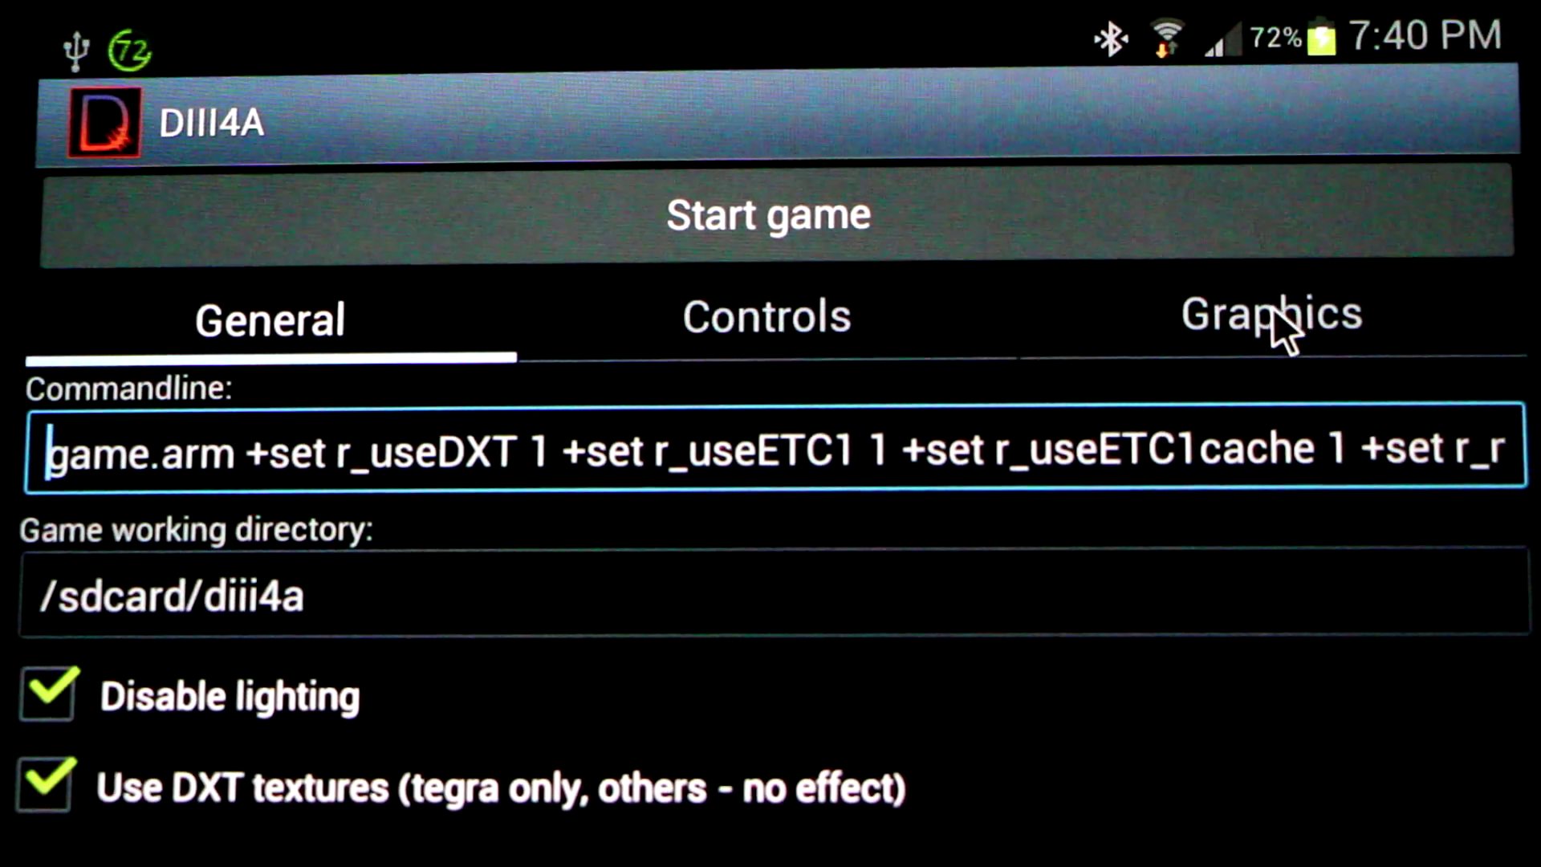
scroll(1110, 572, "down", 2)
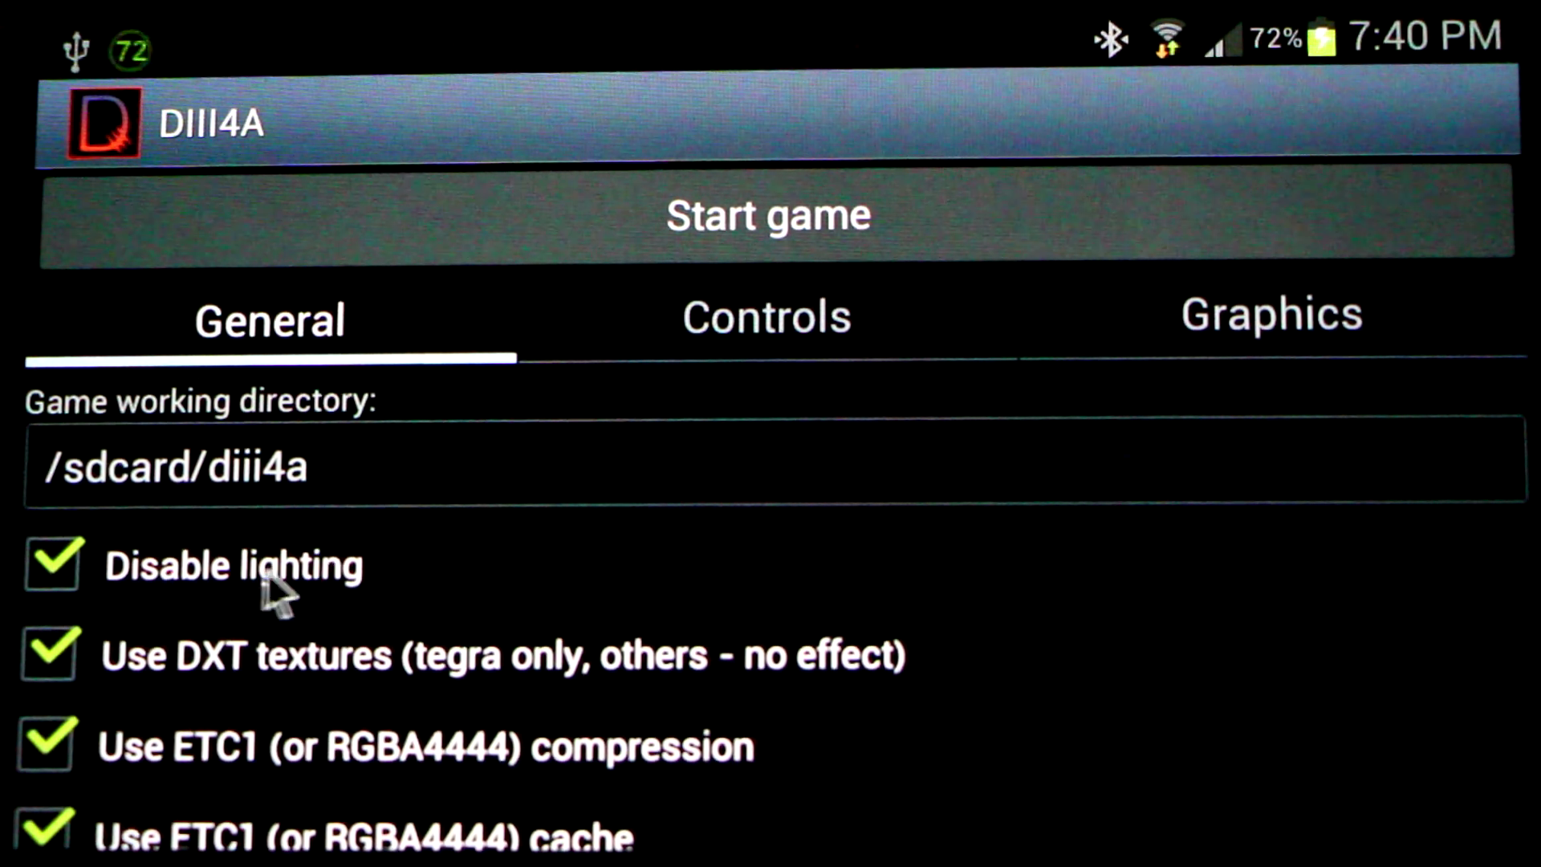
left_click(66, 562)
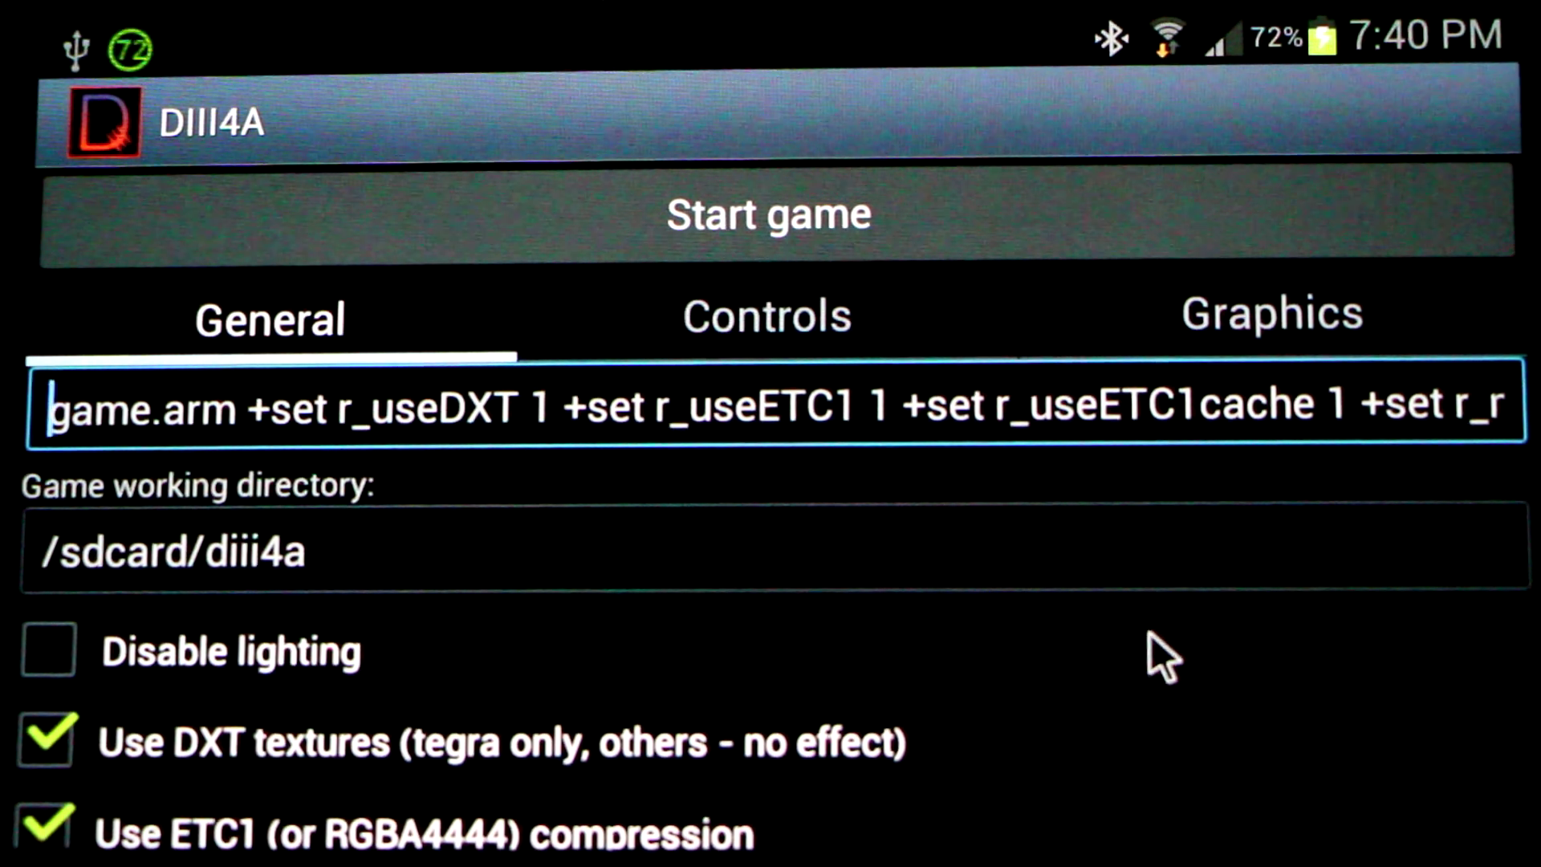
scroll(706, 774, "down", 3)
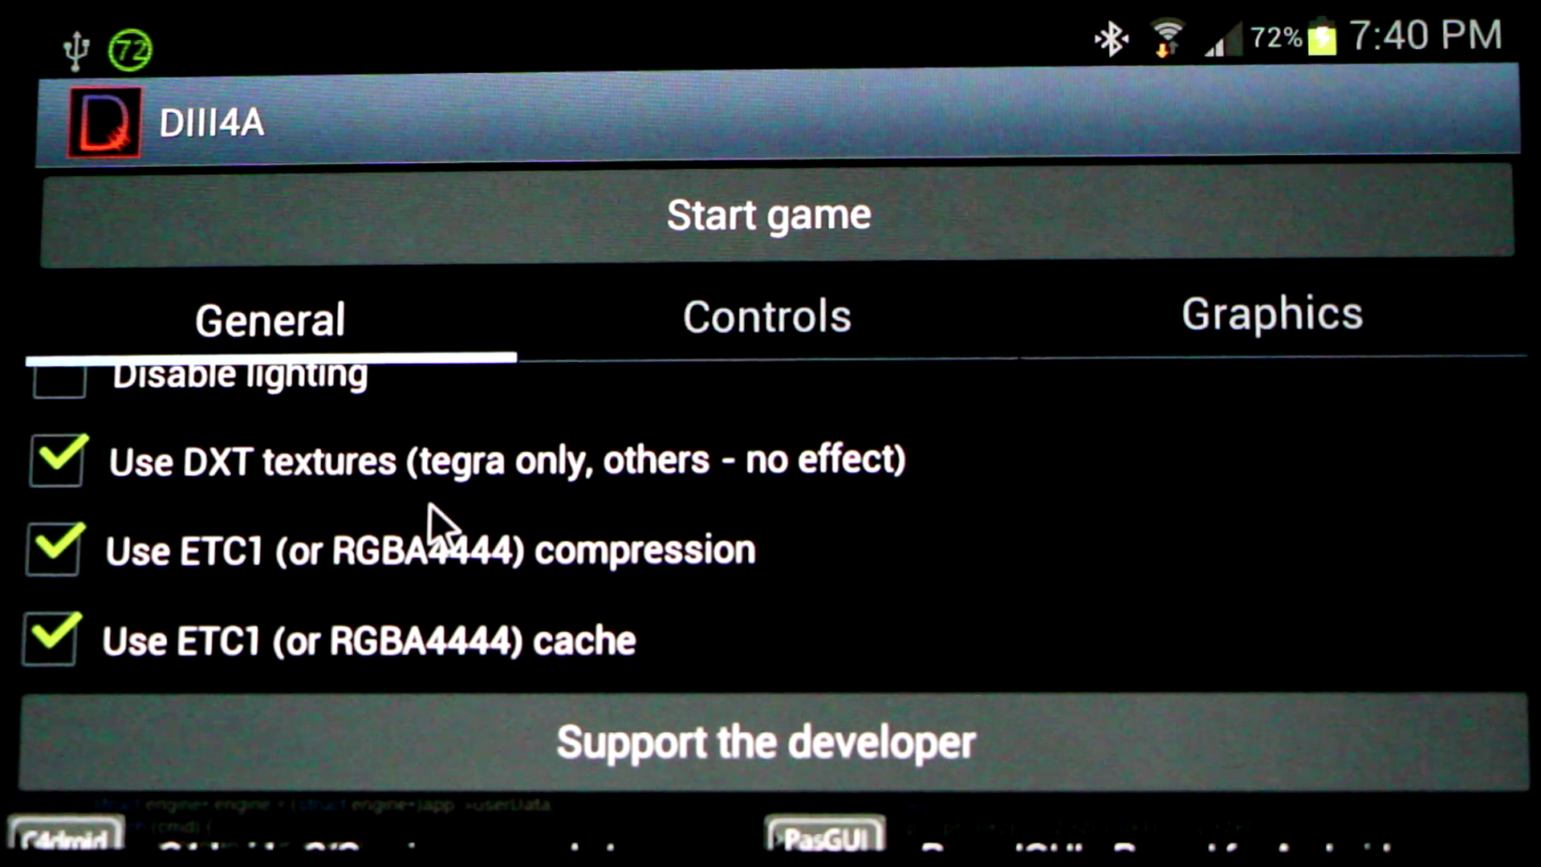
scroll(432, 498, "up", 4)
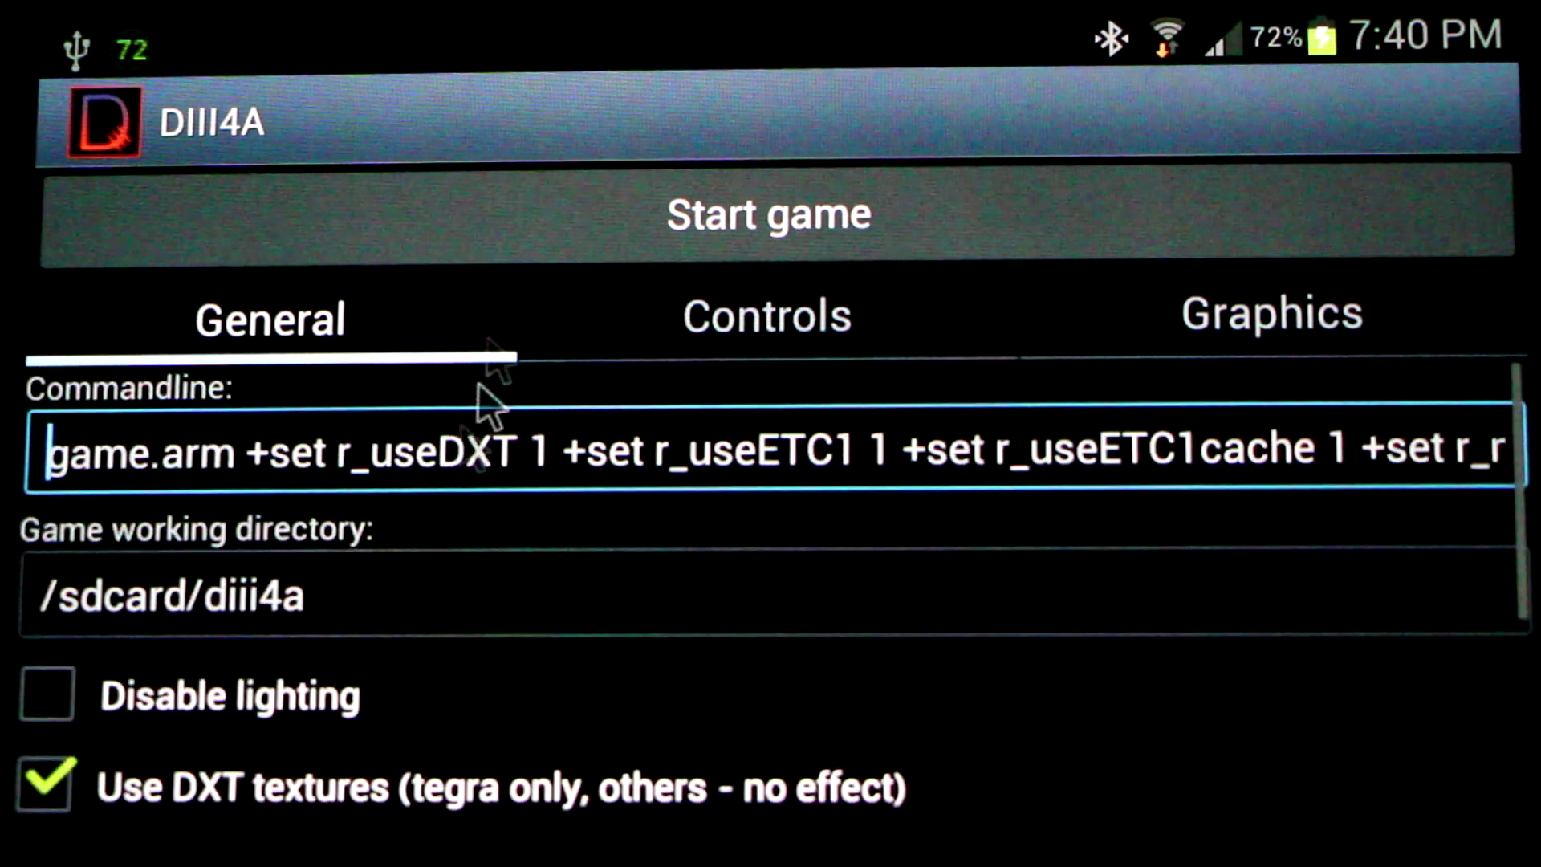
left_click(816, 317)
scroll(416, 778, "down", 2)
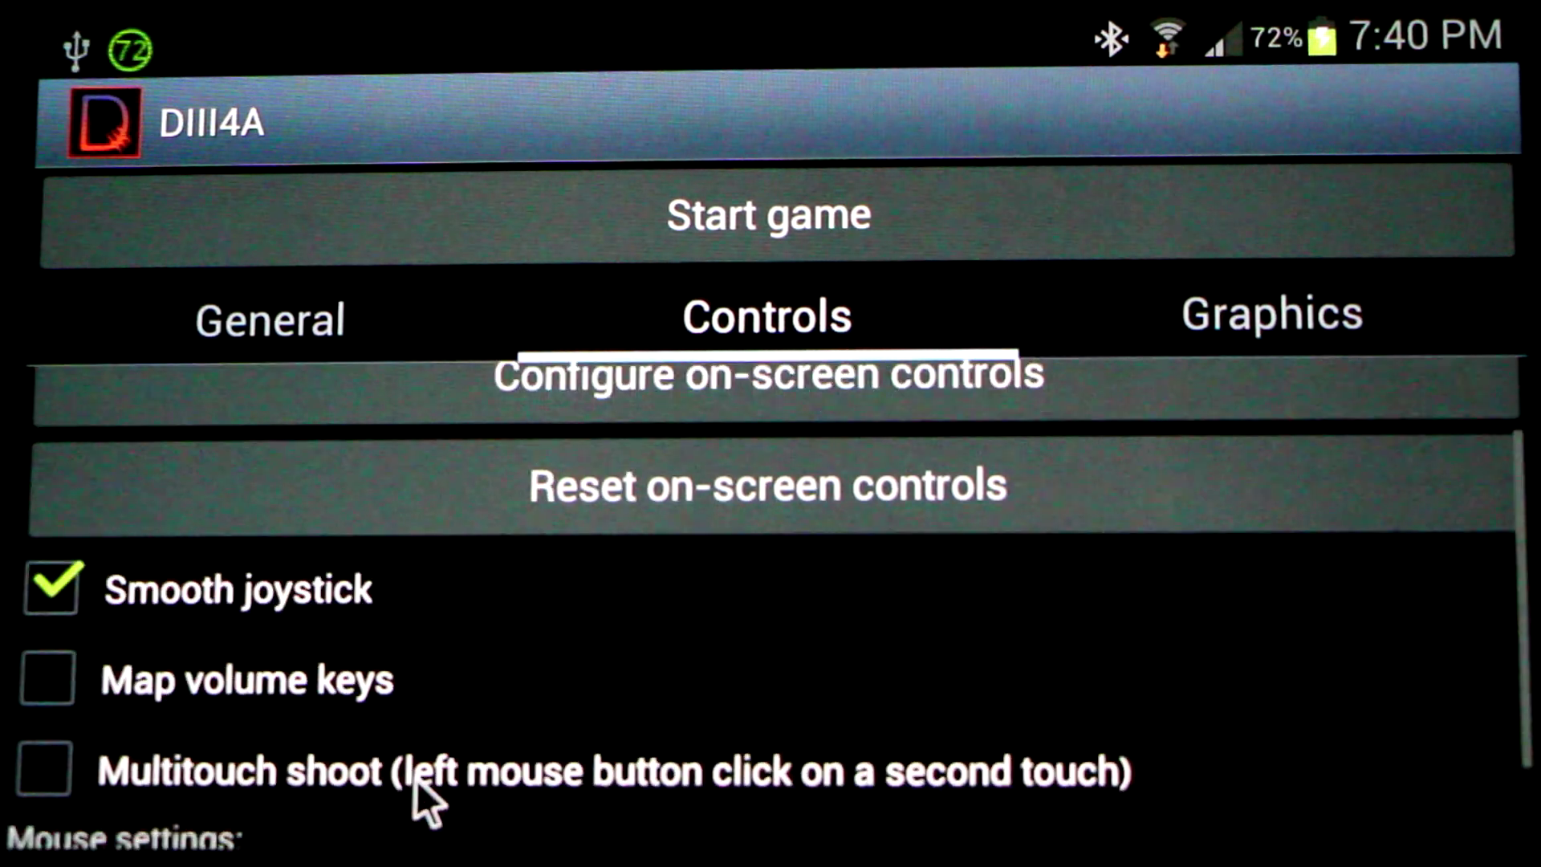
scroll(710, 810, "down", 2)
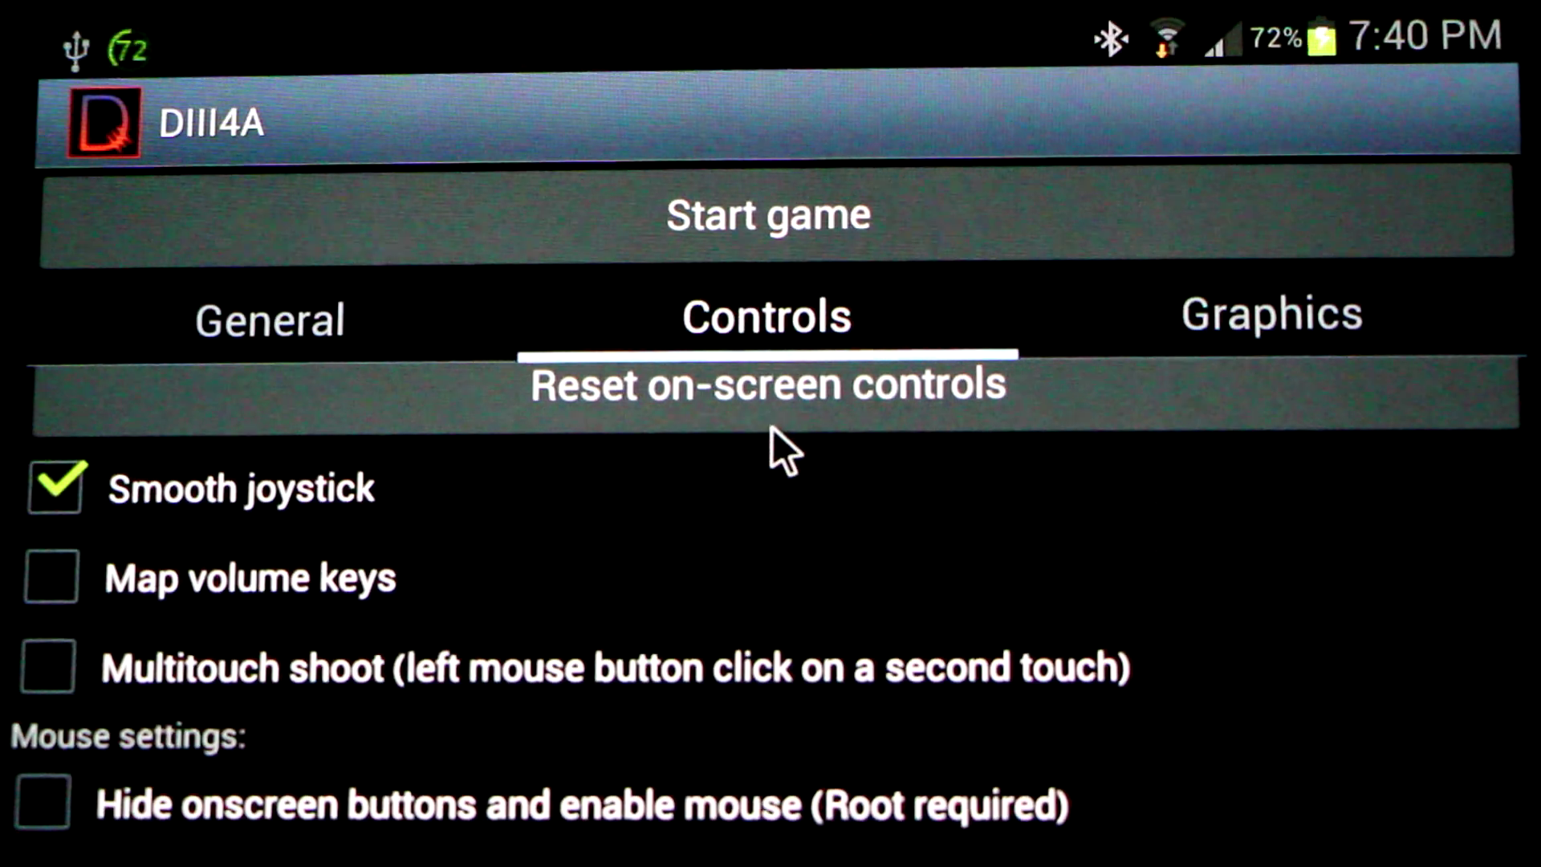
scroll(774, 424, "up", 3)
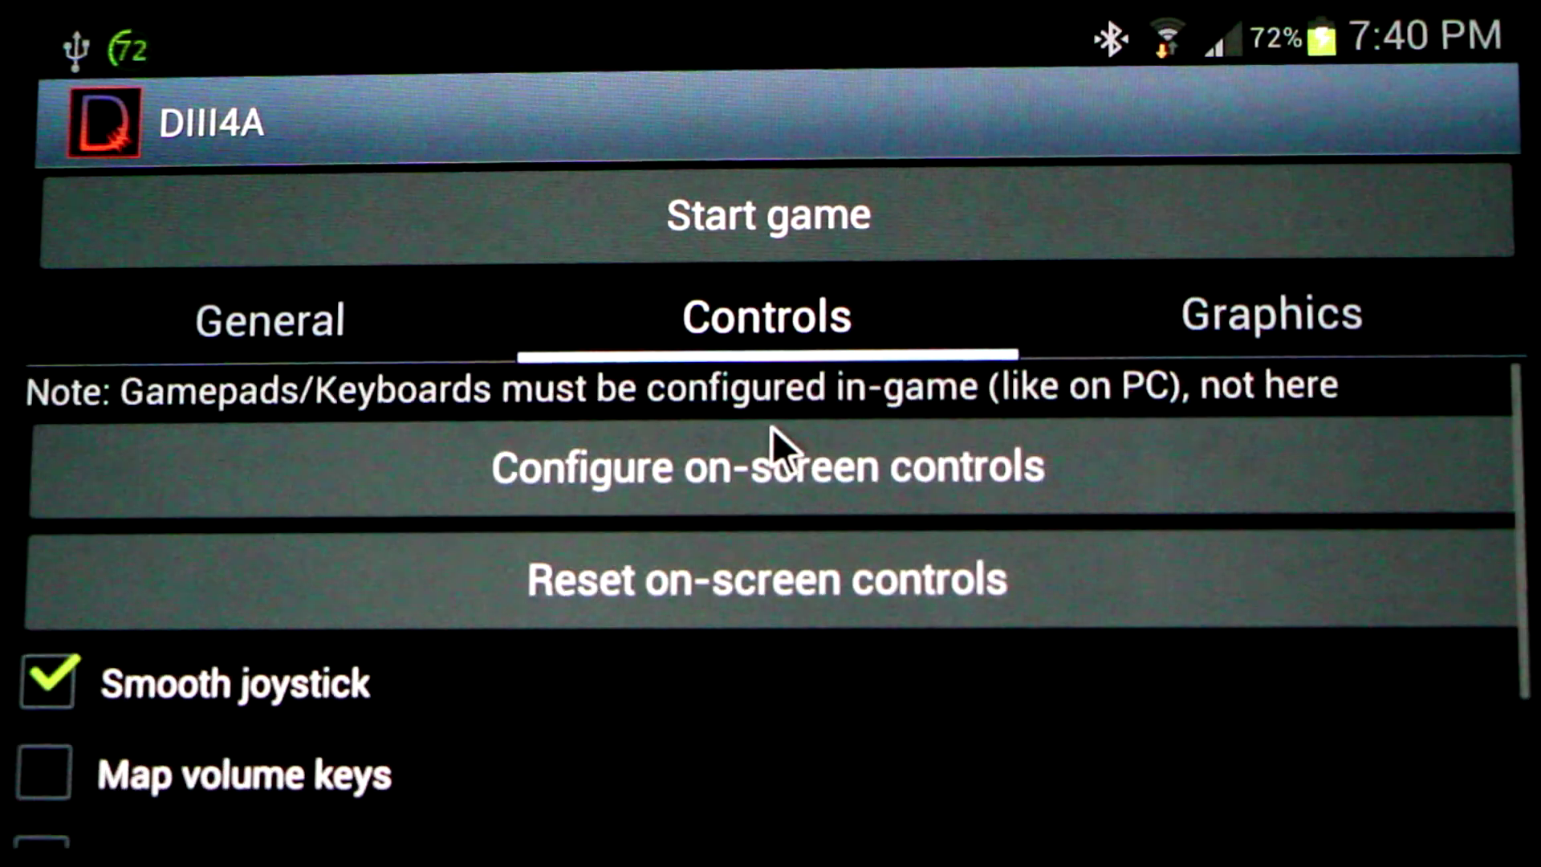
left_click(796, 487)
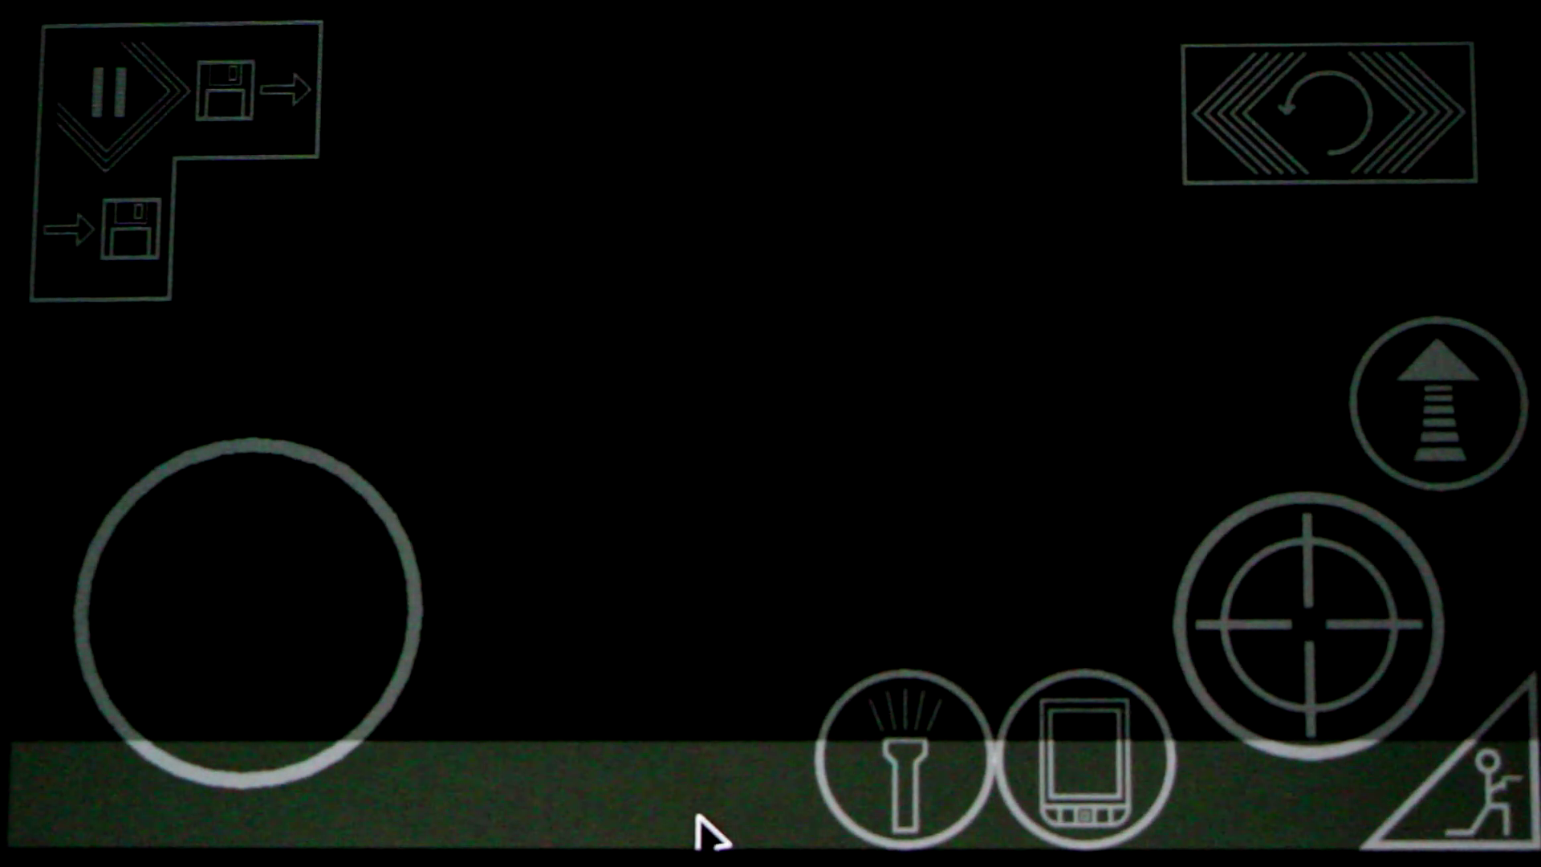
Reveal the hidden buttons and move the flashlight button beside the keyboard and PDA buttons
left_click(711, 835)
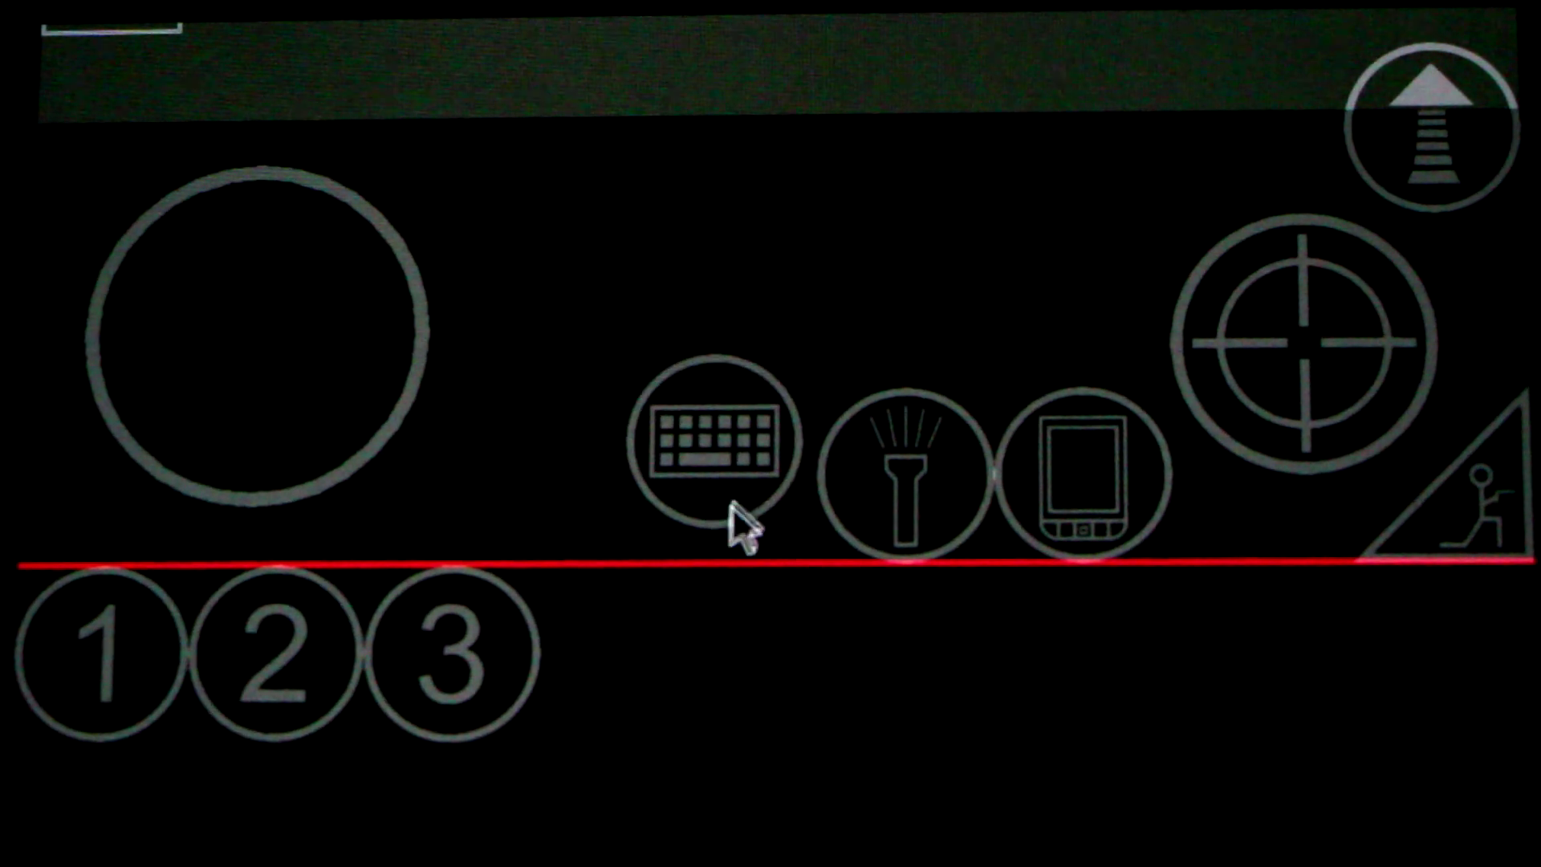
left_click_drag(903, 498, 891, 420)
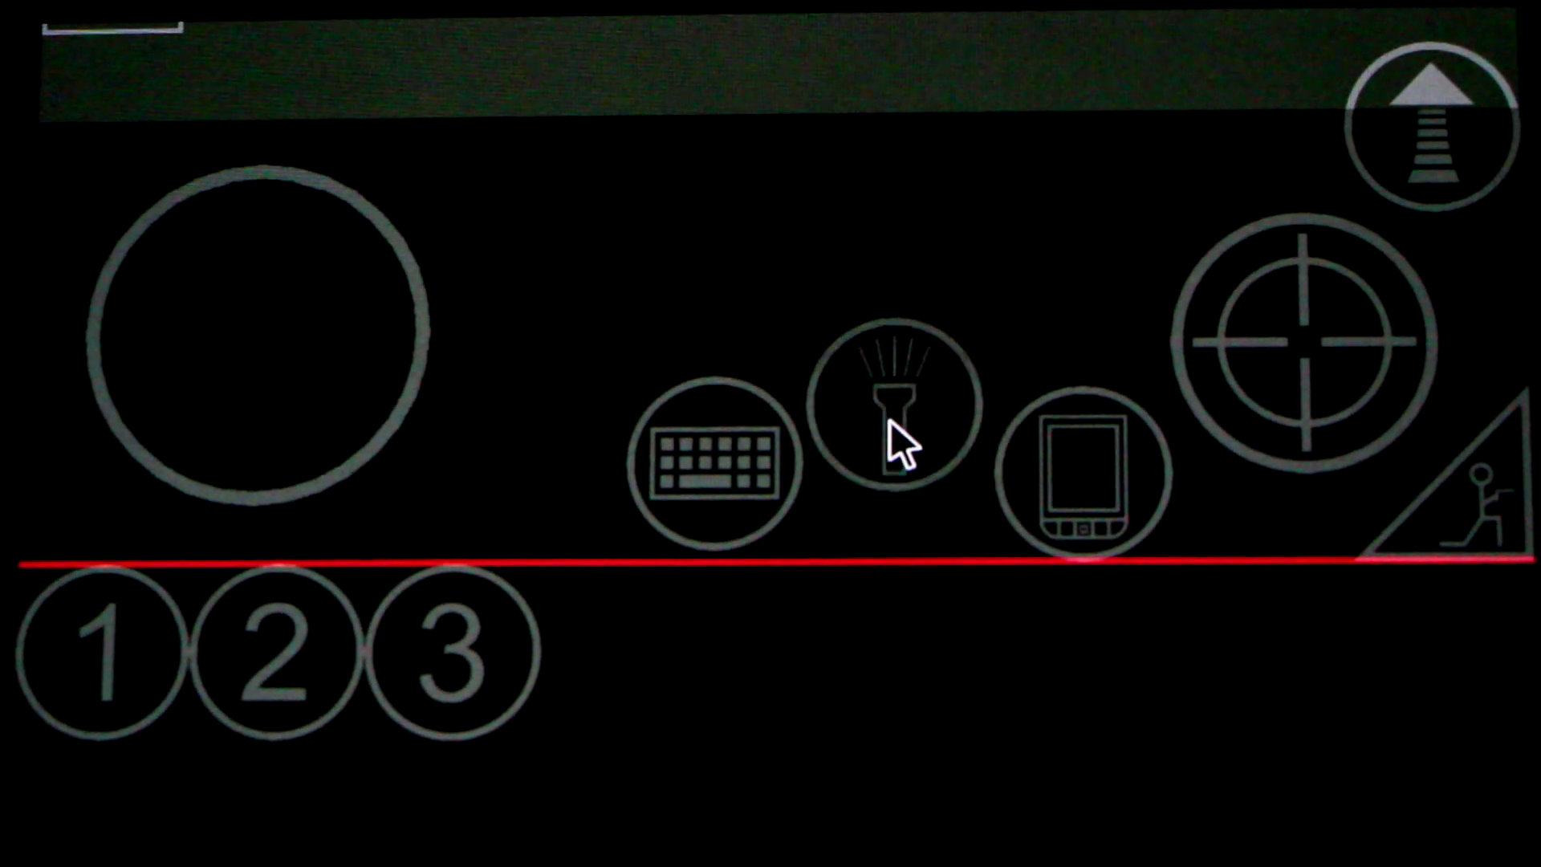
left_click(252, 50)
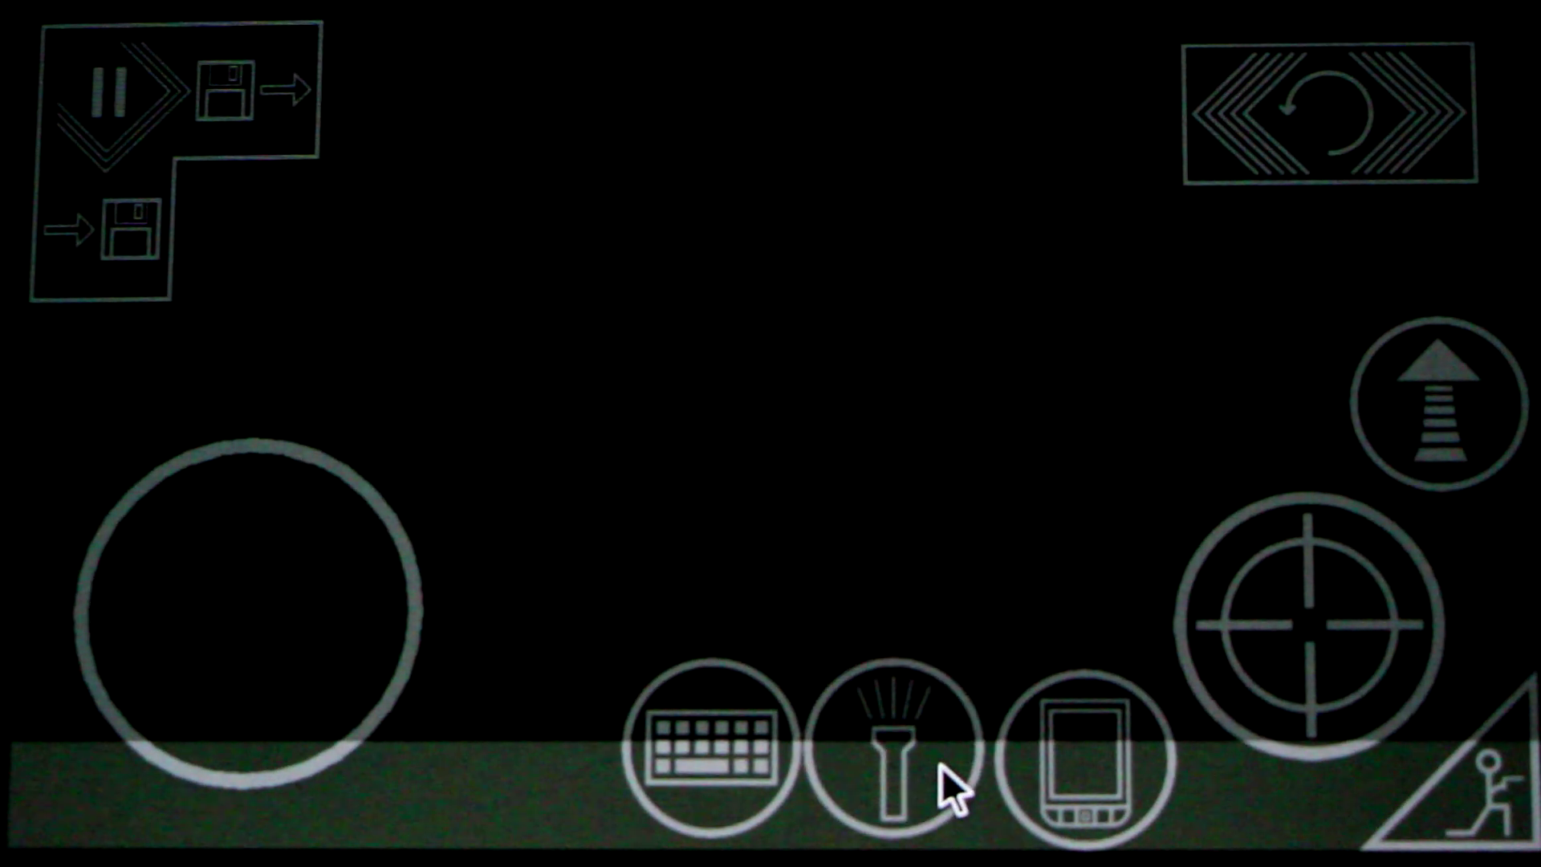
Back out to the launcher, review Graphics keeping Normal (1x) resolution, then start Doom 3
right_click(814, 335)
left_click(1242, 313)
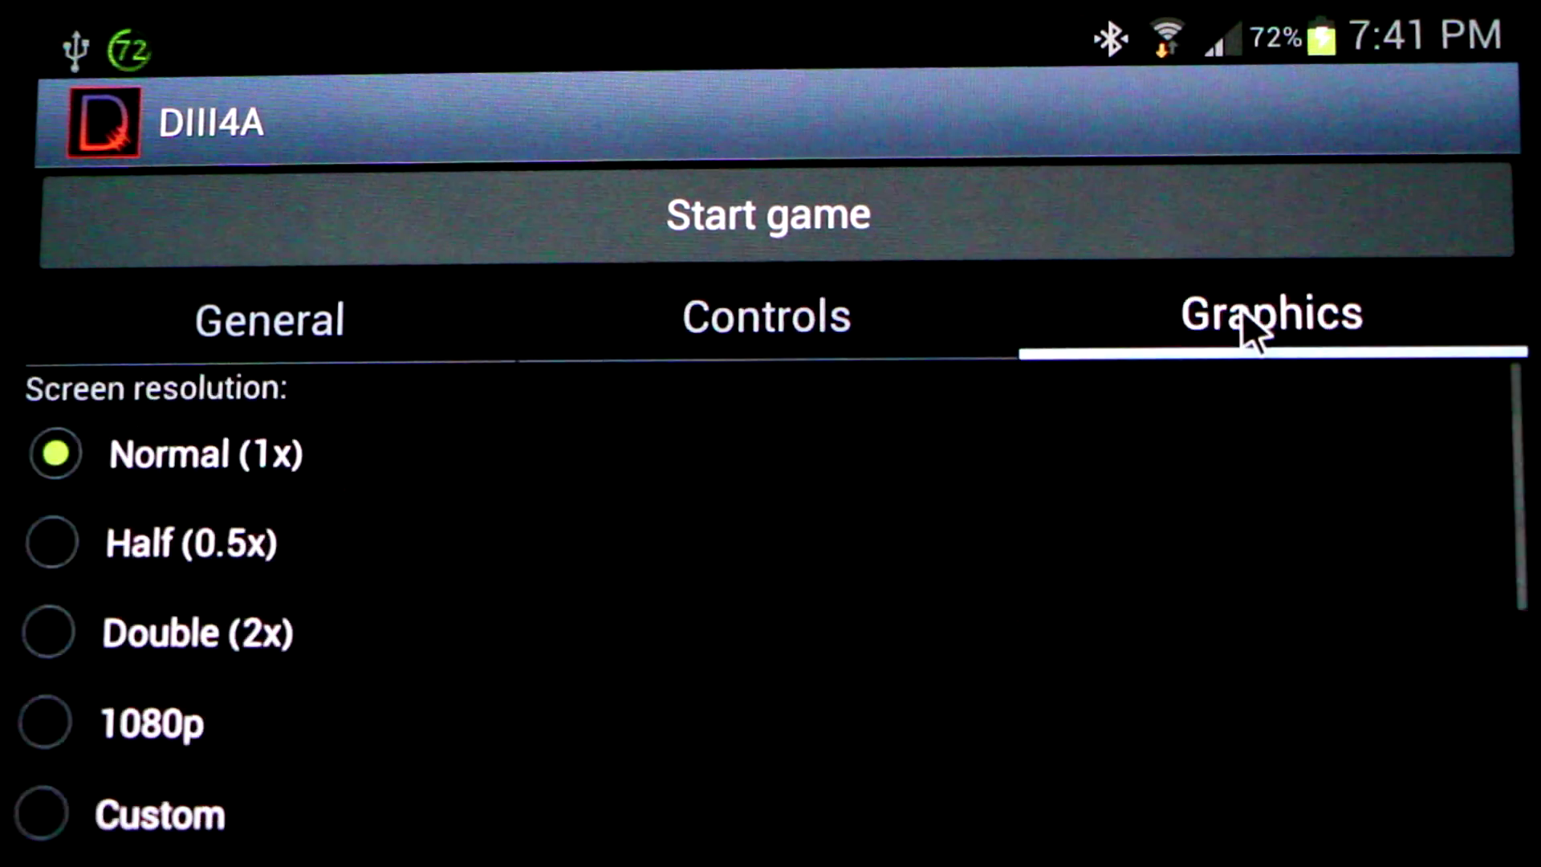
scroll(485, 706, "down", 3)
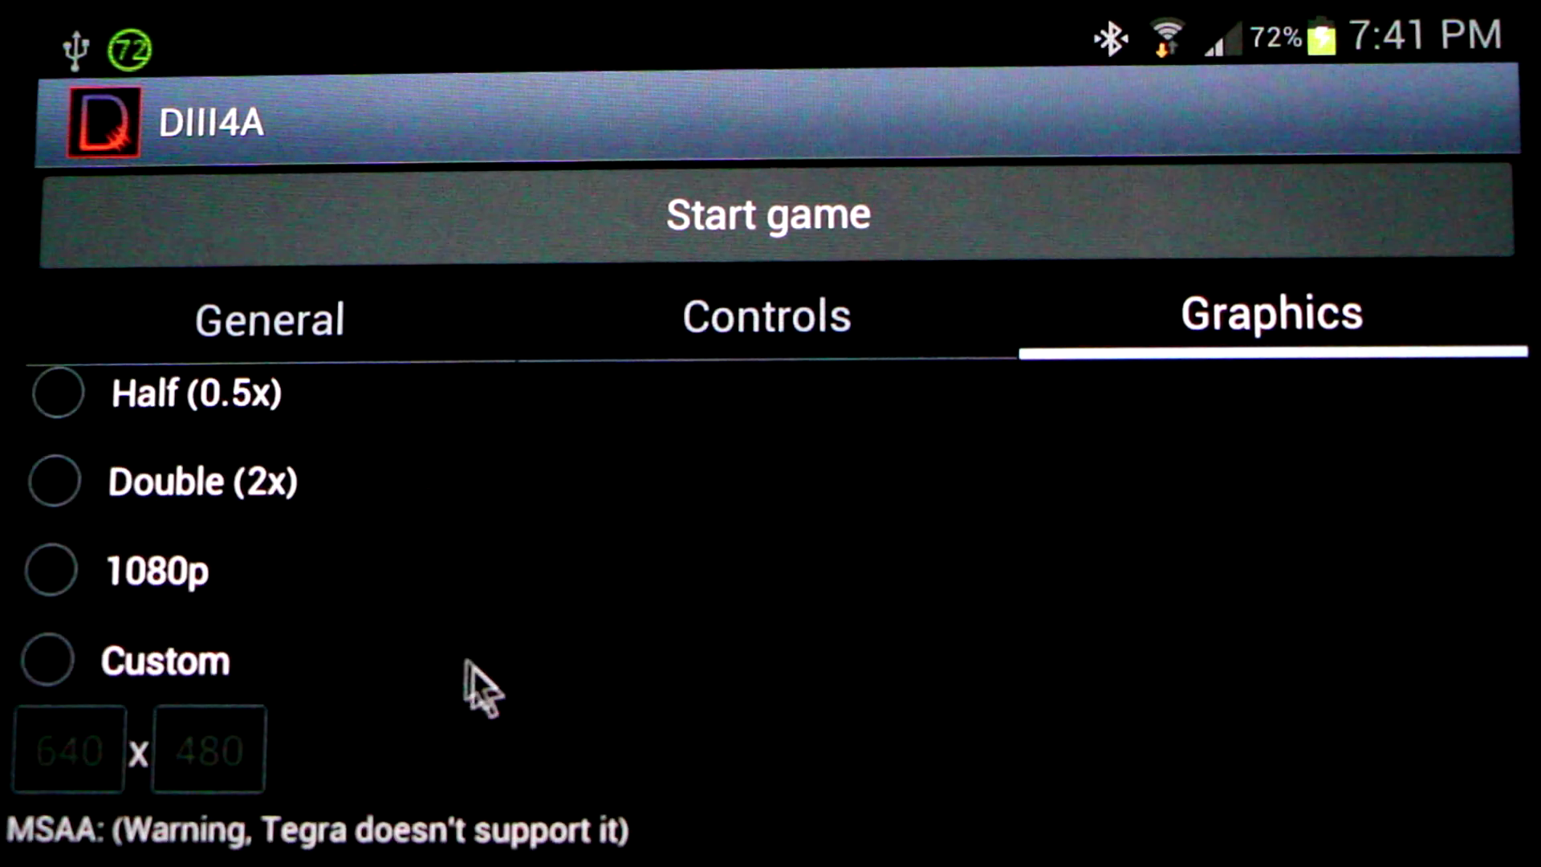
scroll(402, 703, "up", 3)
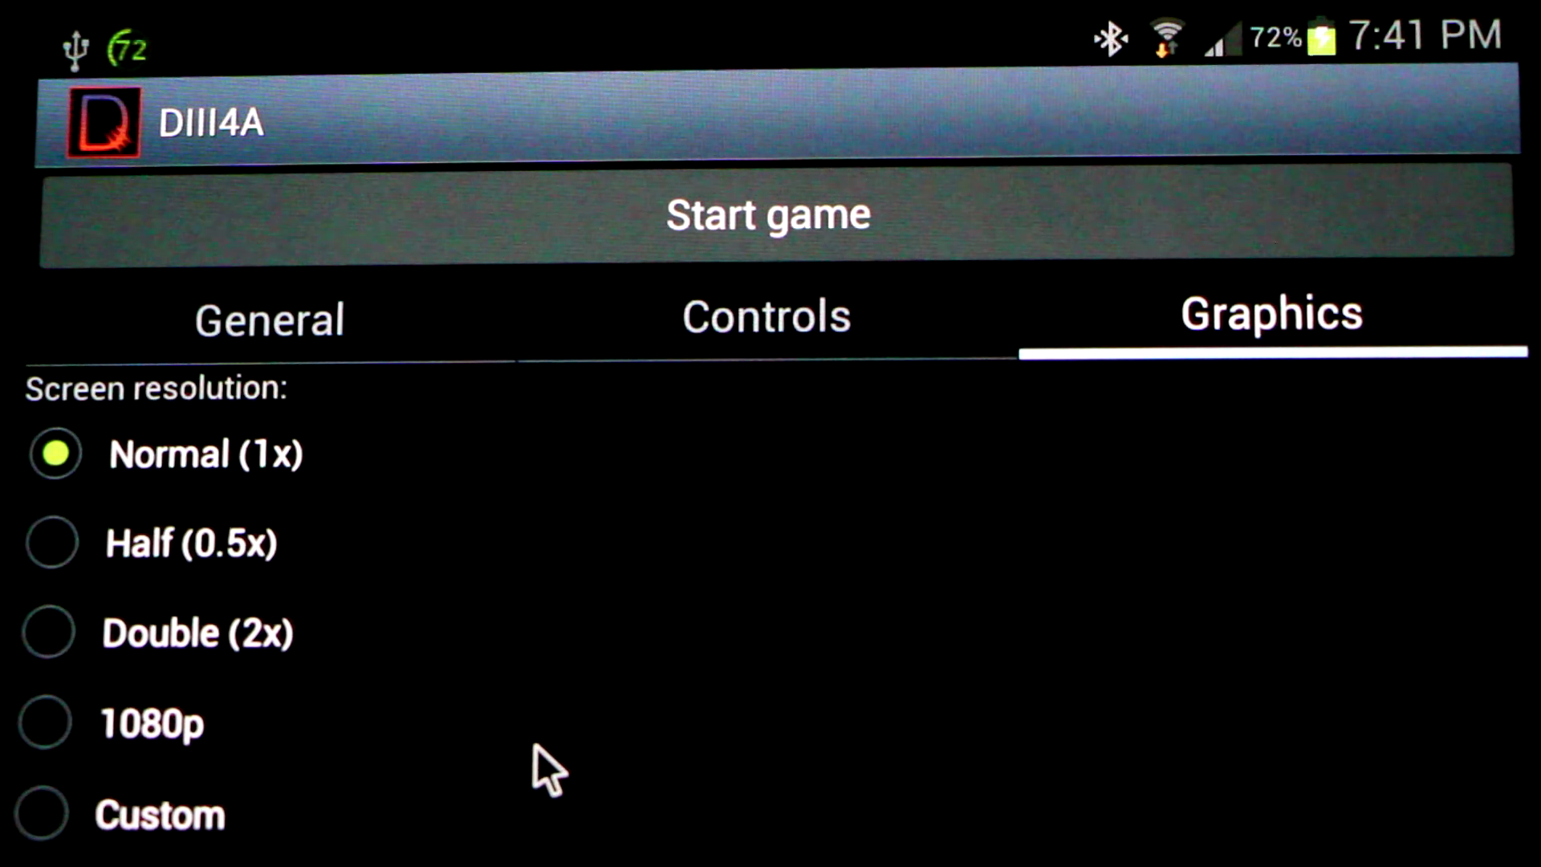
scroll(536, 747, "down", 5)
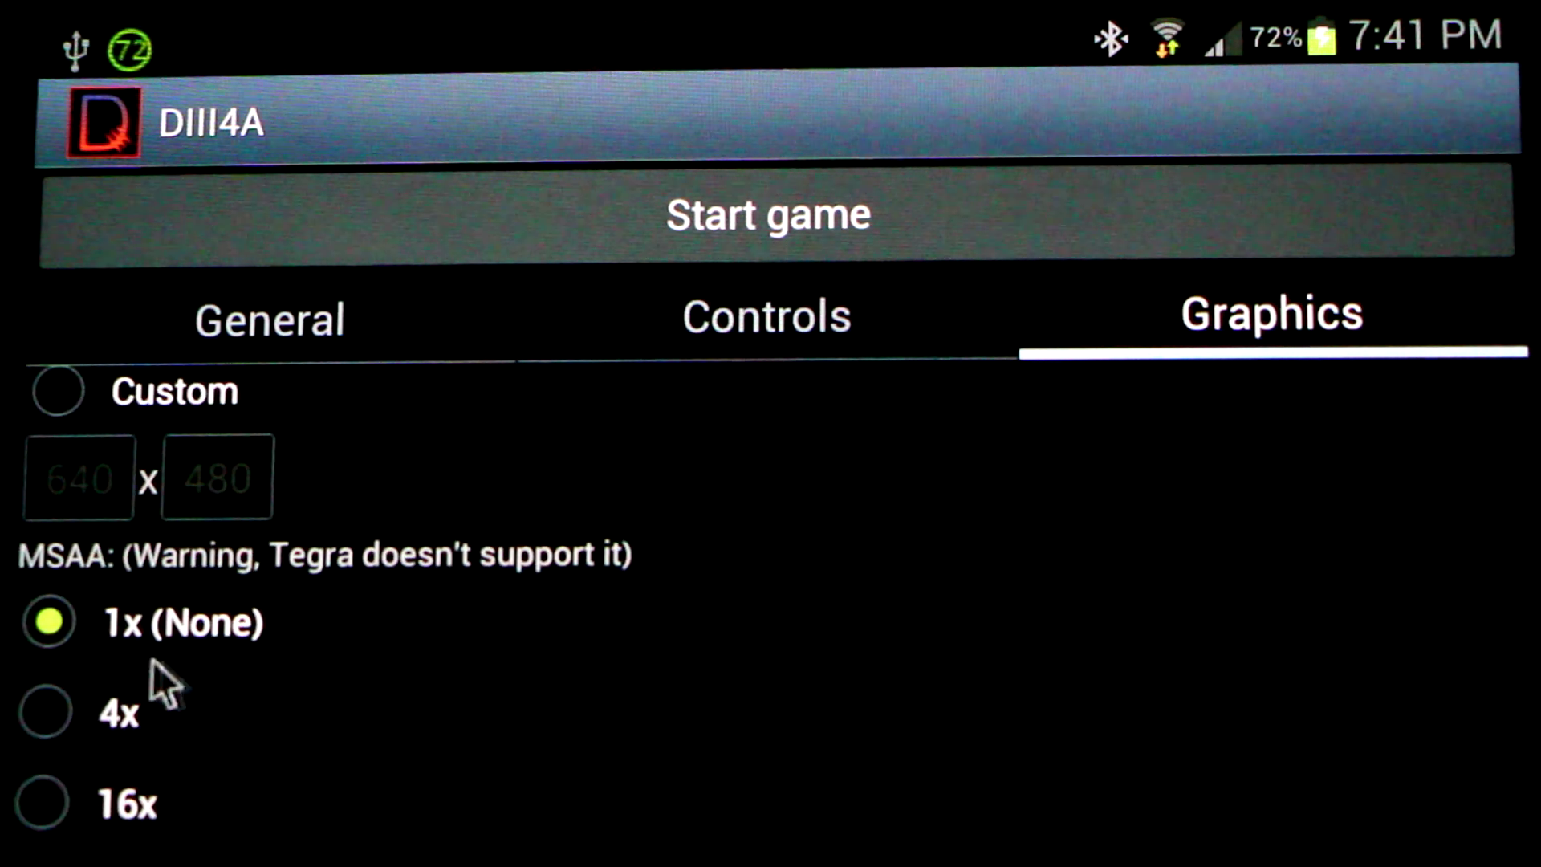
scroll(218, 721, "up", 5)
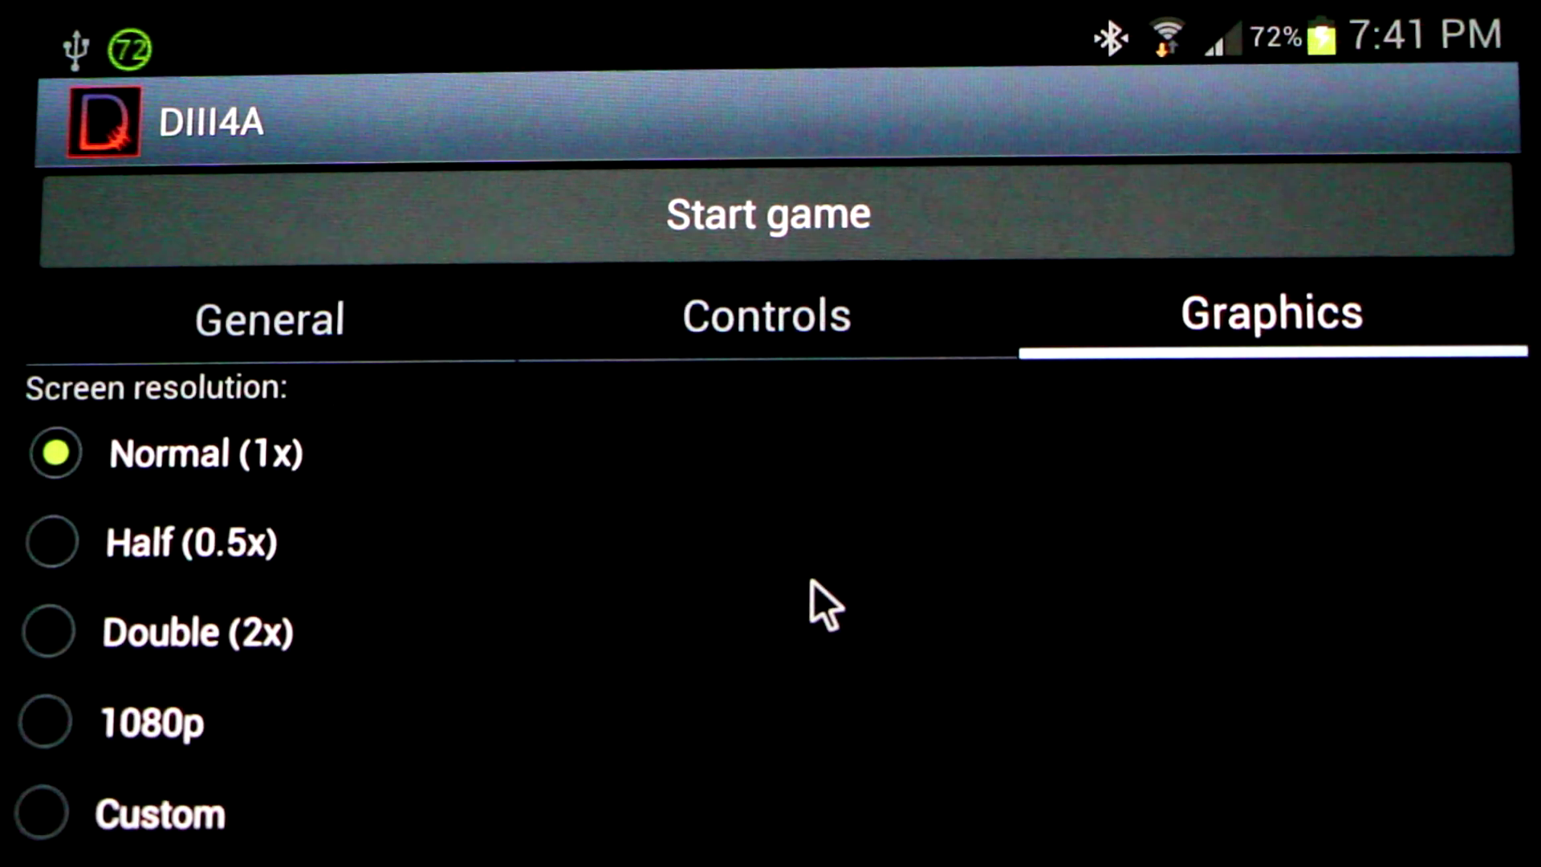
left_click(761, 220)
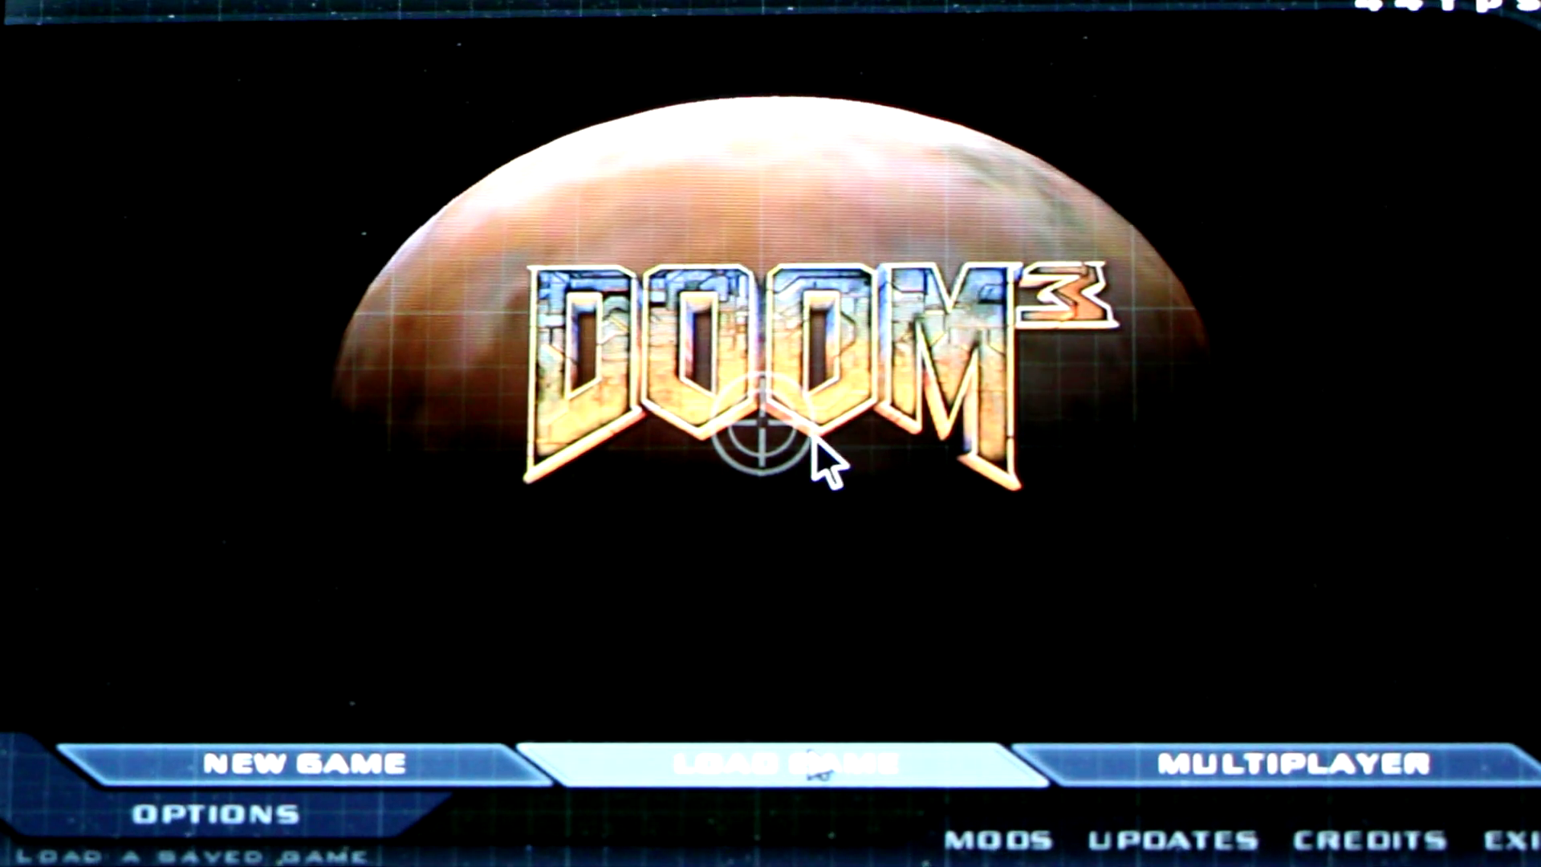
Load the Delta Labs Level 2 save from the LOAD GAME list
left_click(812, 763)
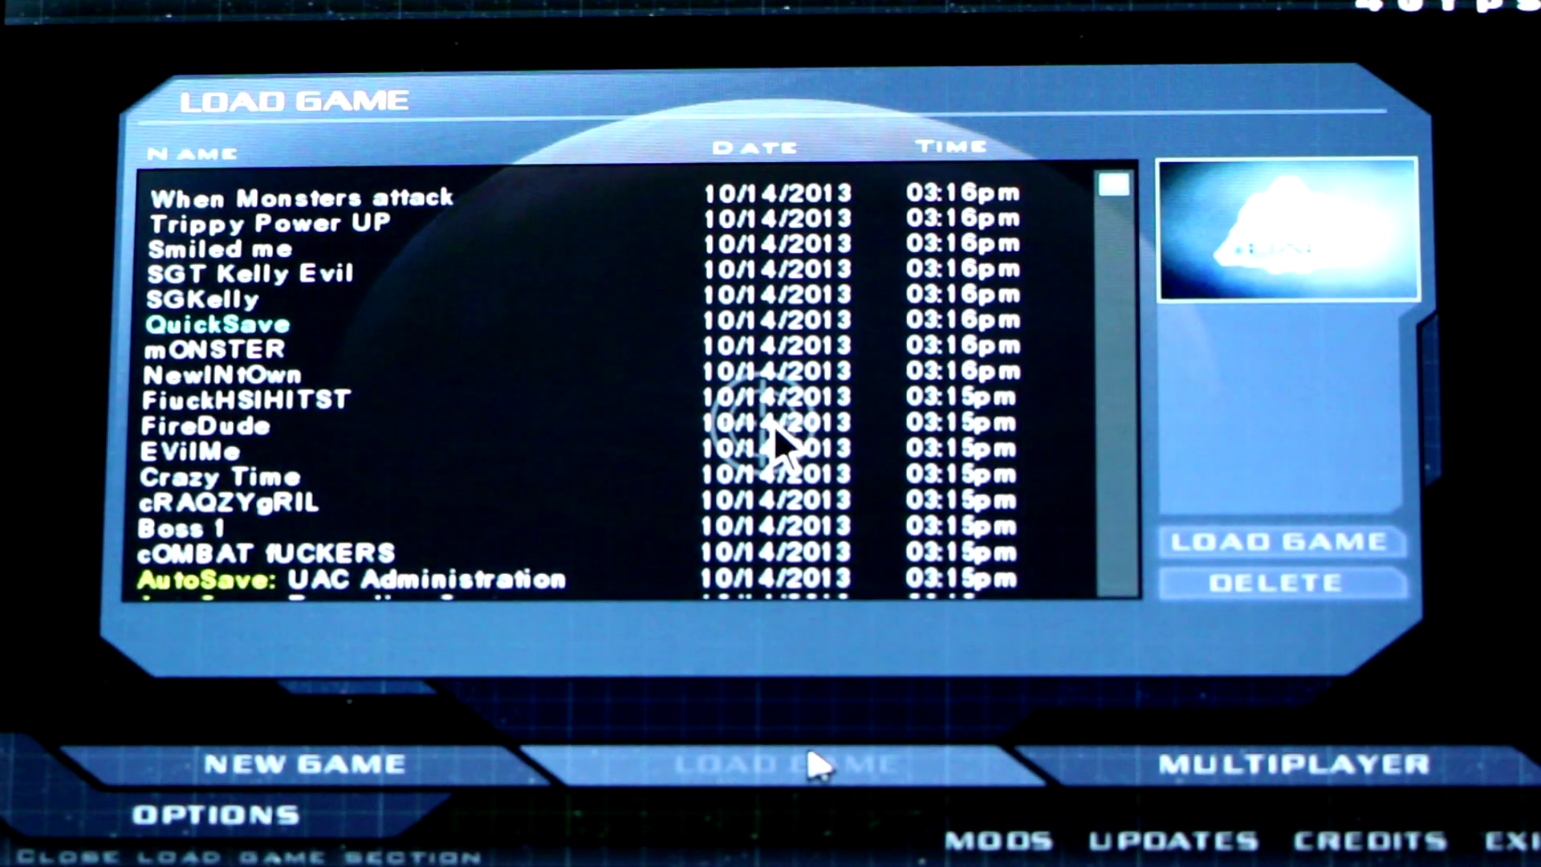
double_click(609, 454)
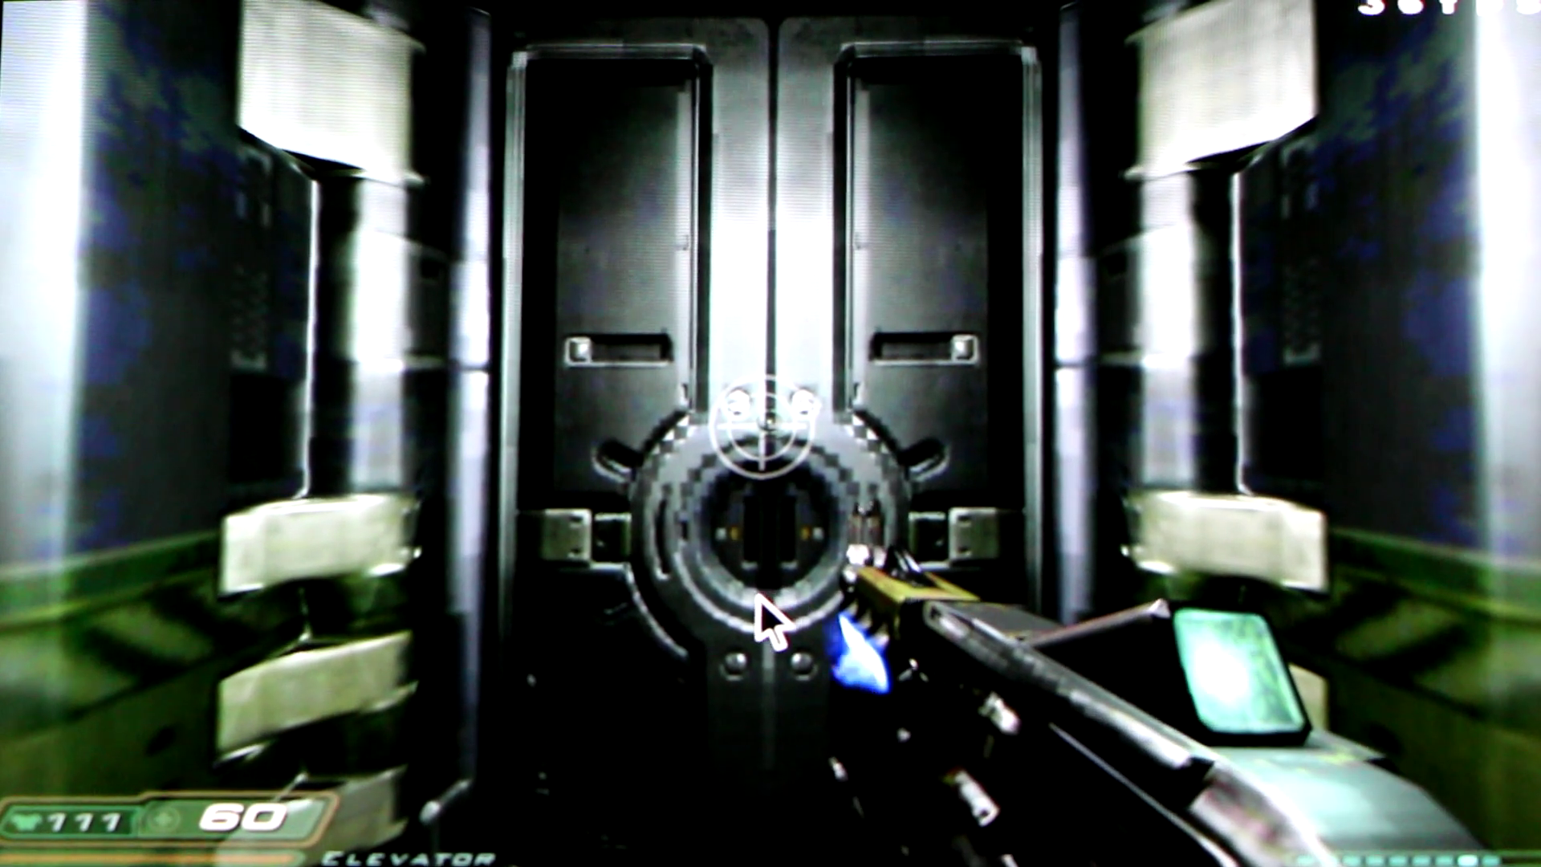
Walk out of the elevator into the Elevator Lobby and fight the attacking enemy
key("w")
key("w")
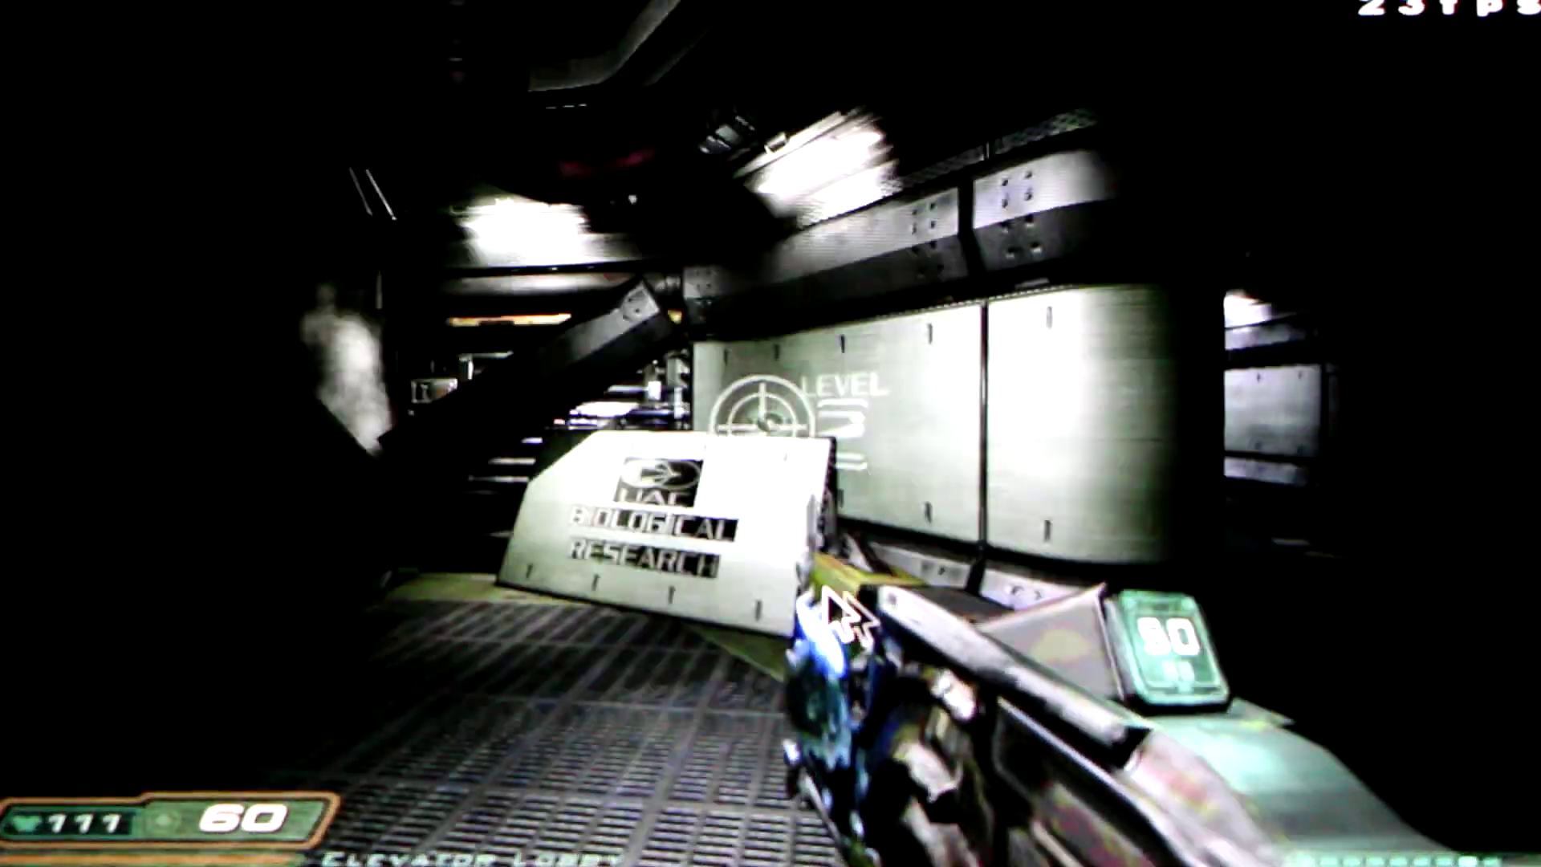
key("w")
key("w")
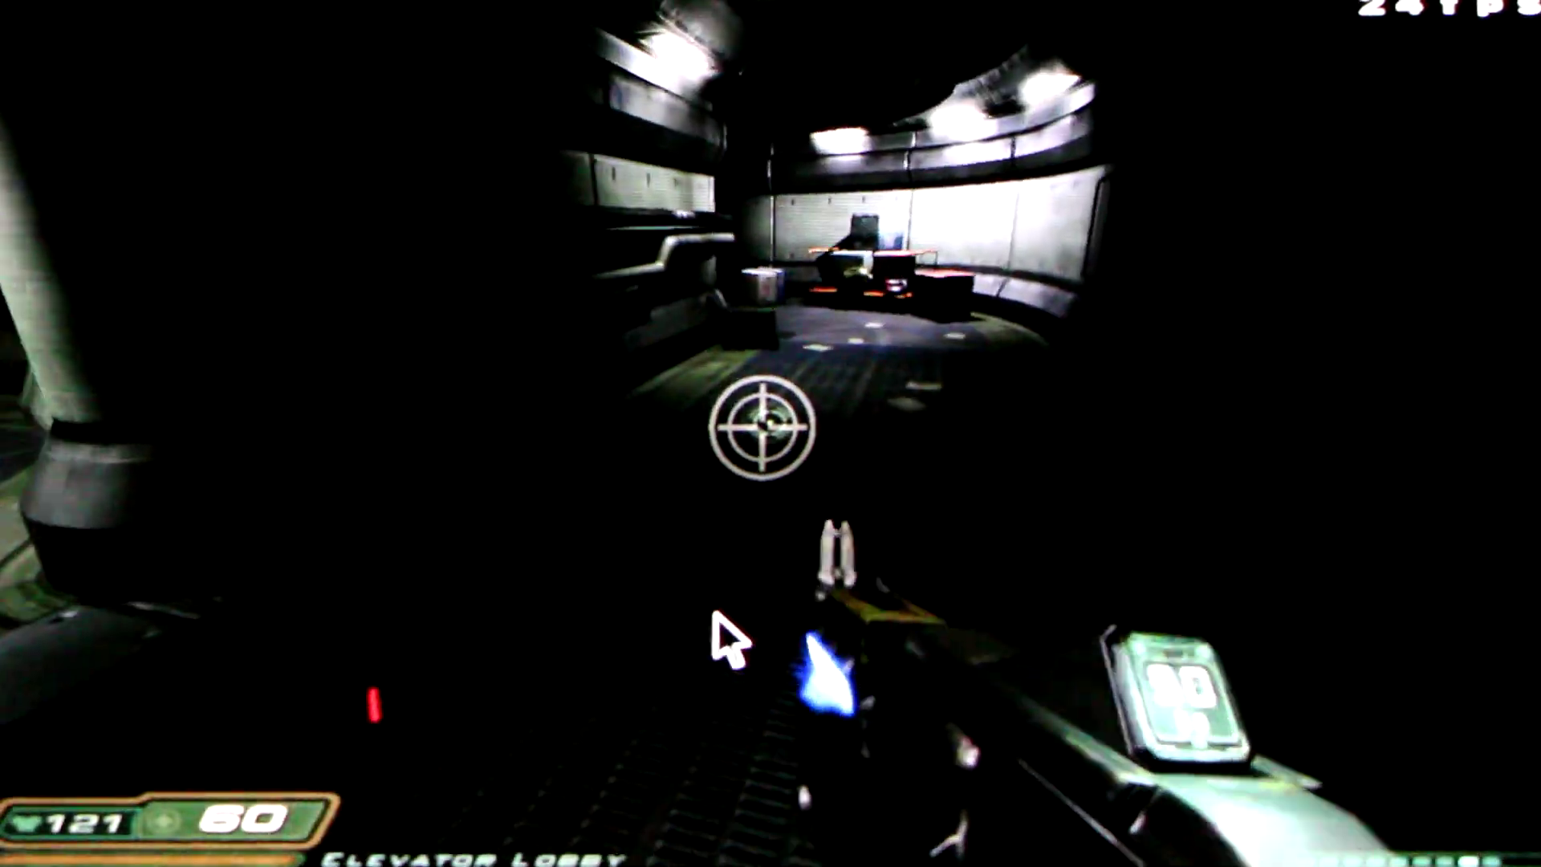
key("w")
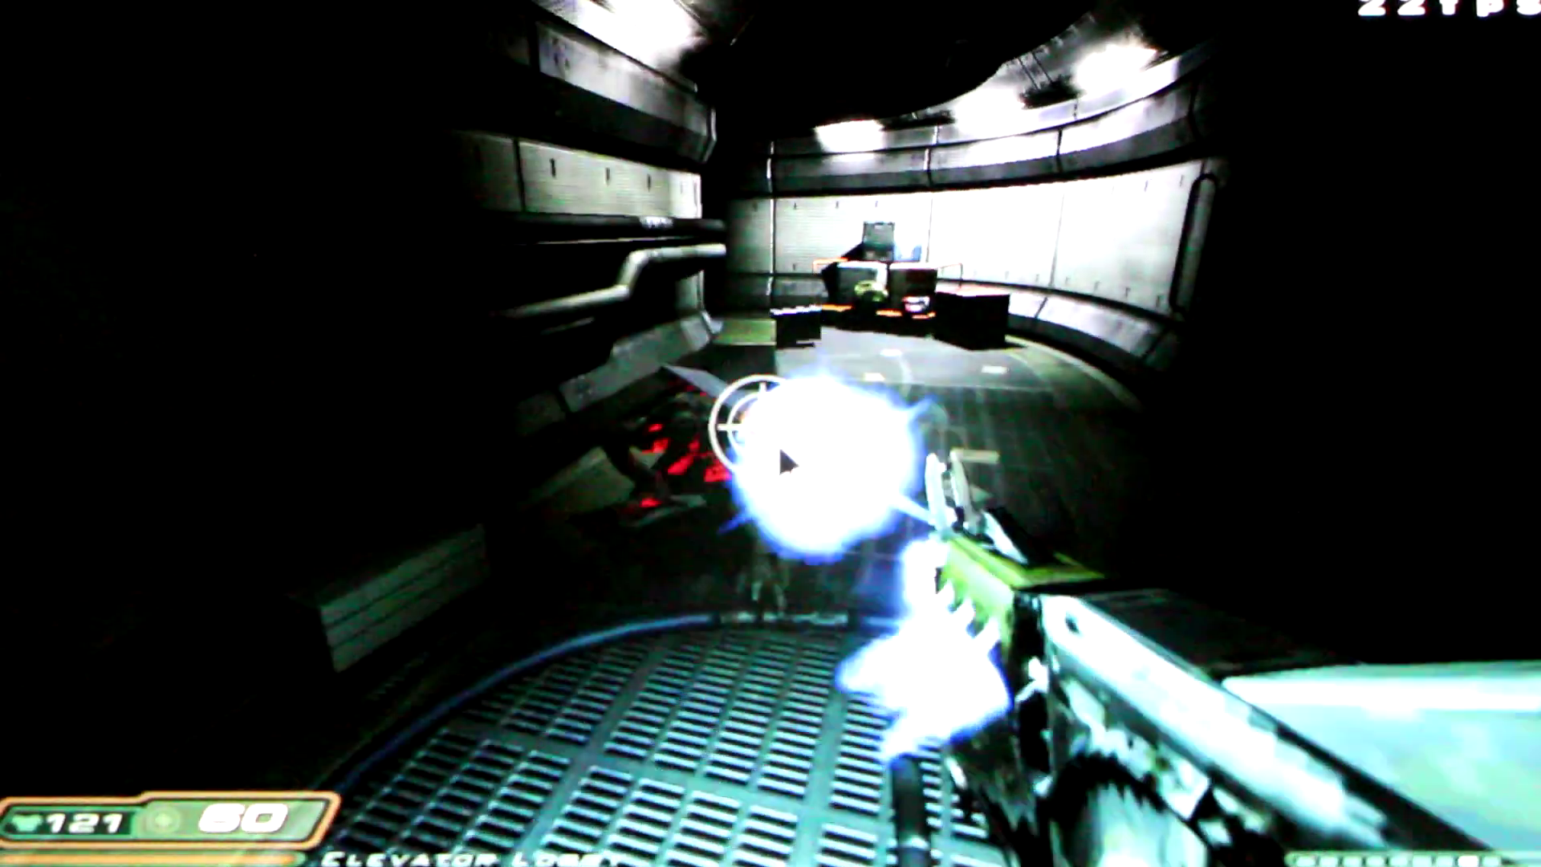
key("s")
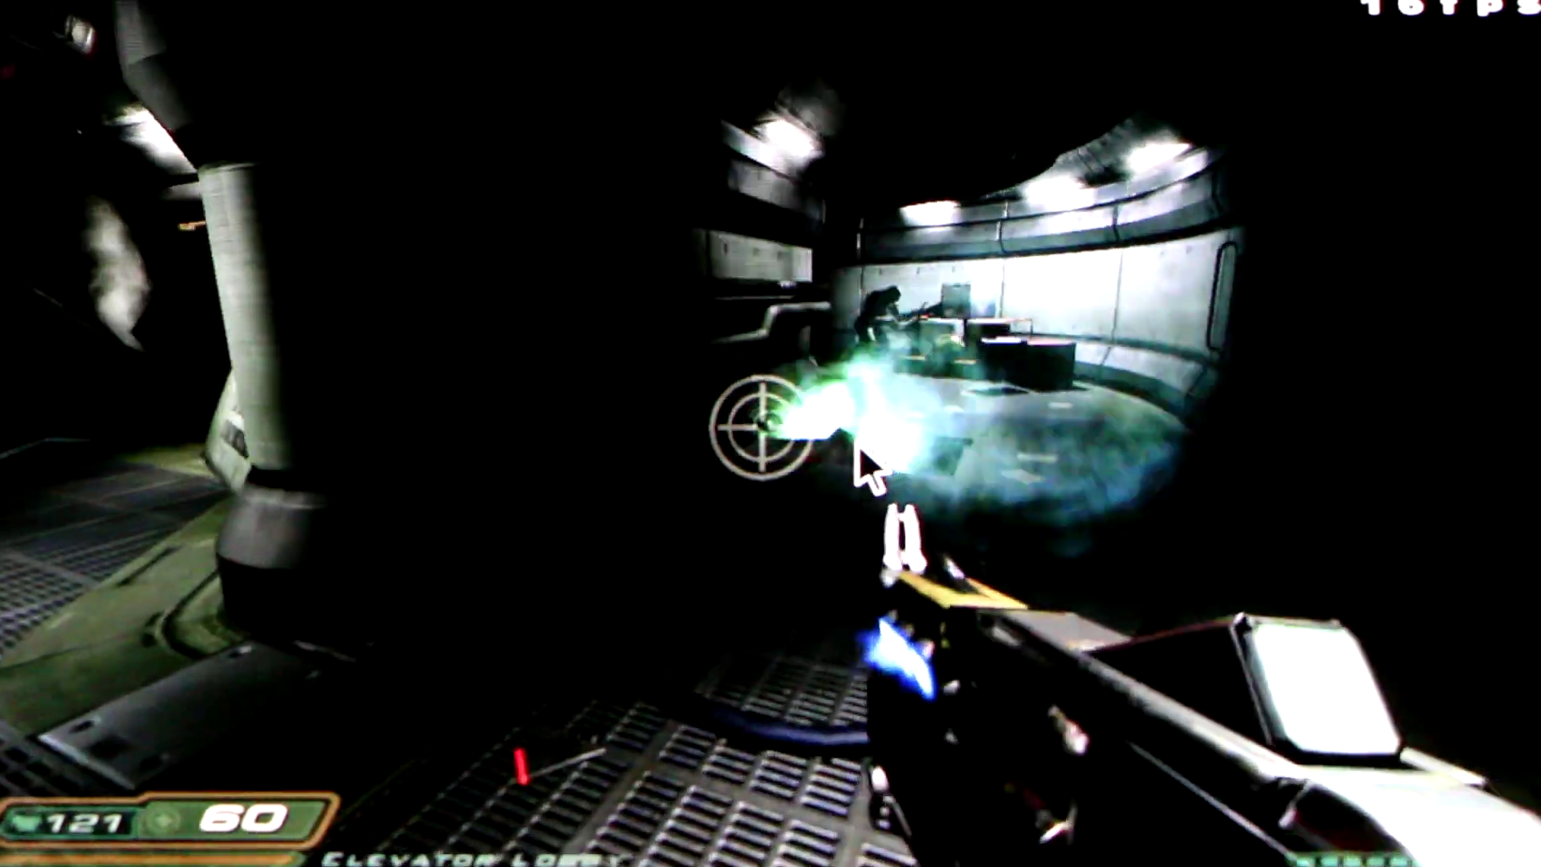
key("w")
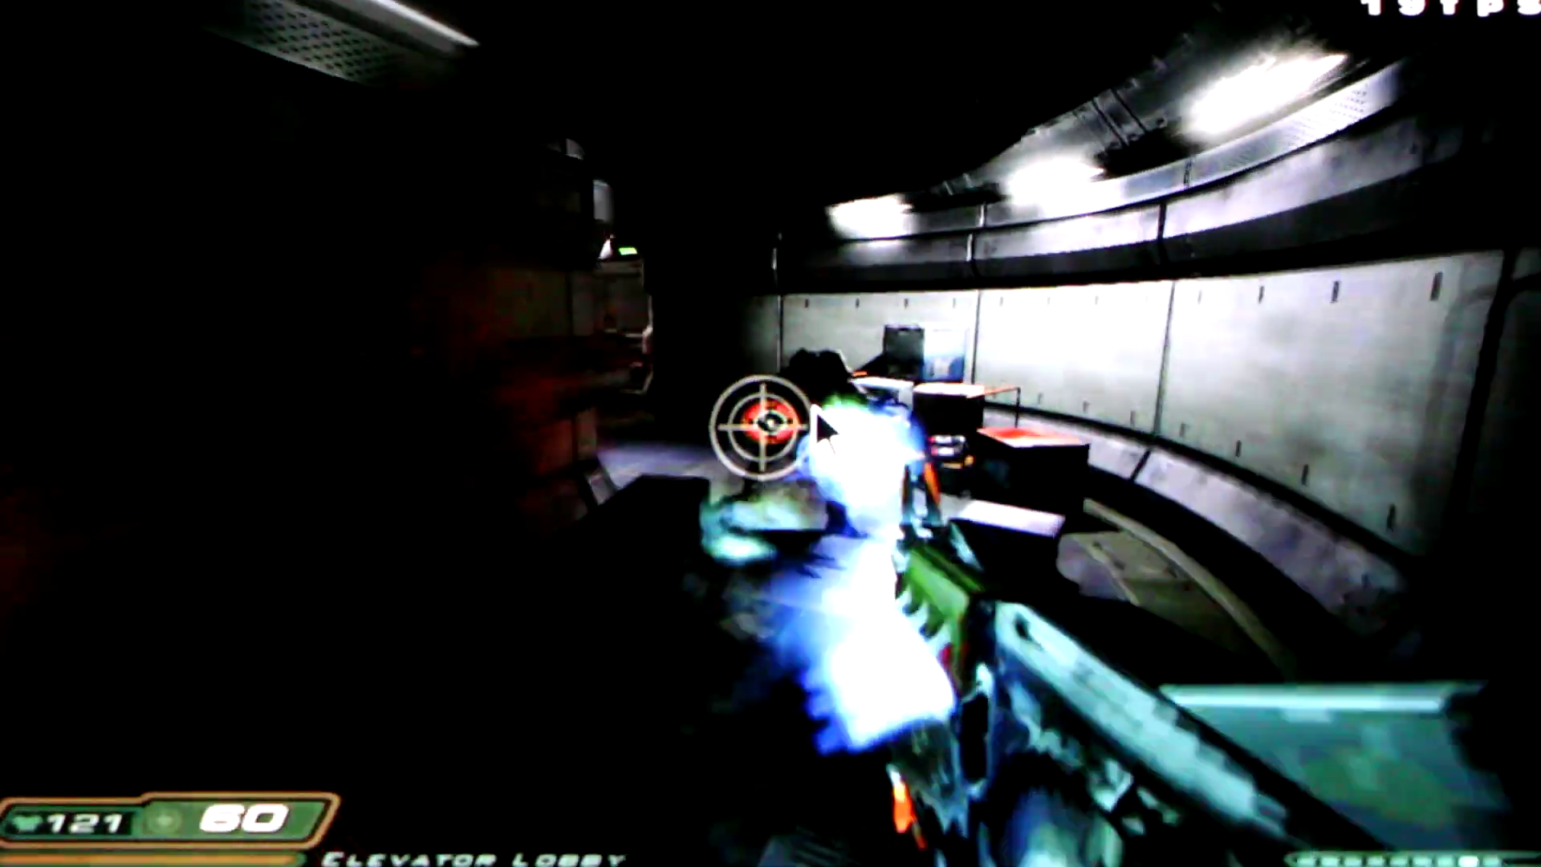
key("s")
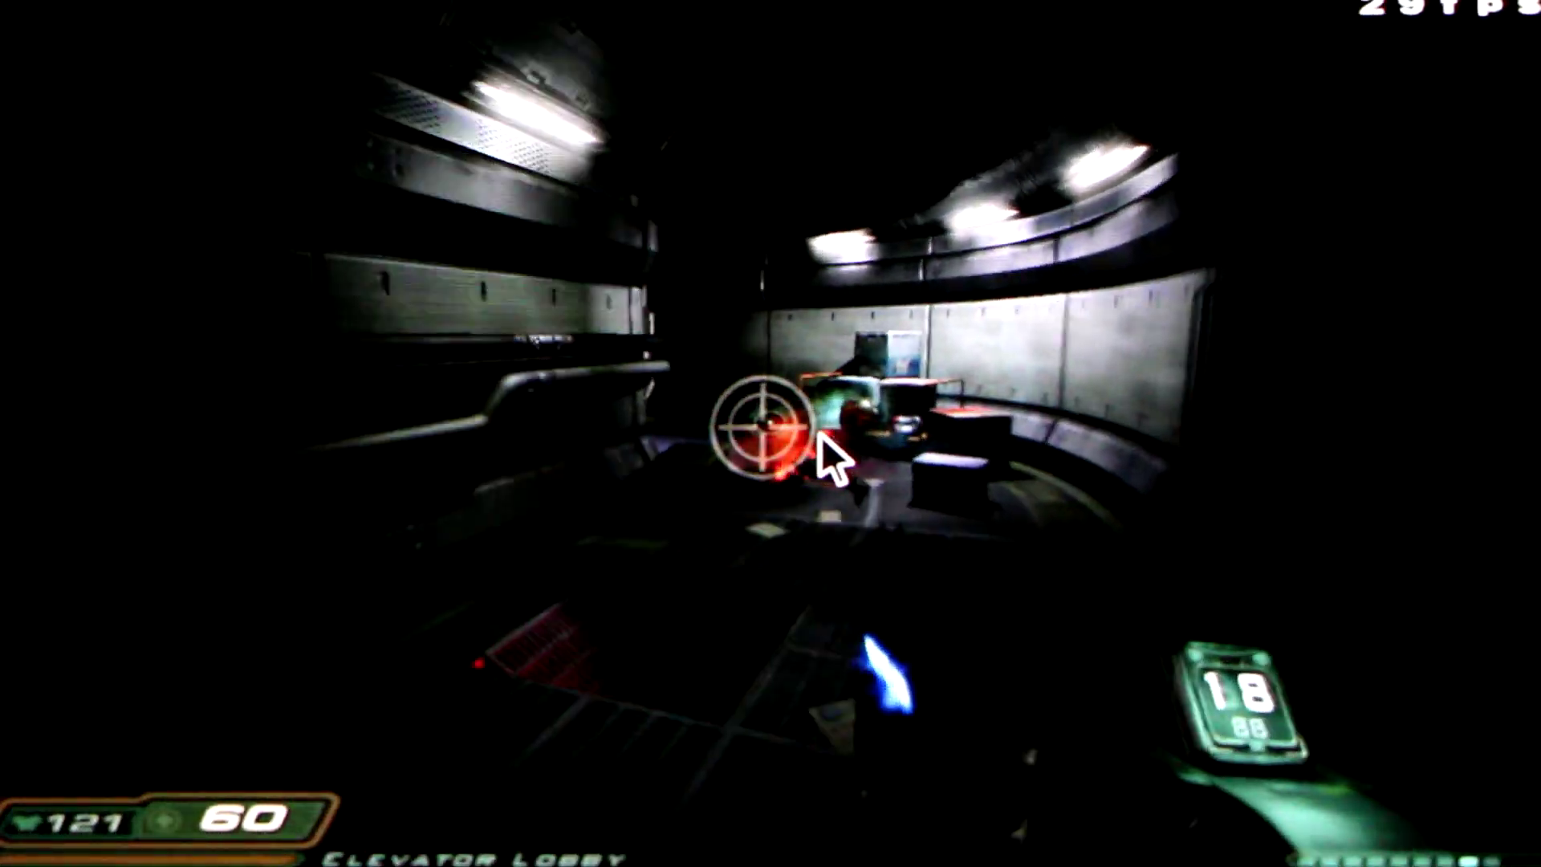
key("w")
key("w")
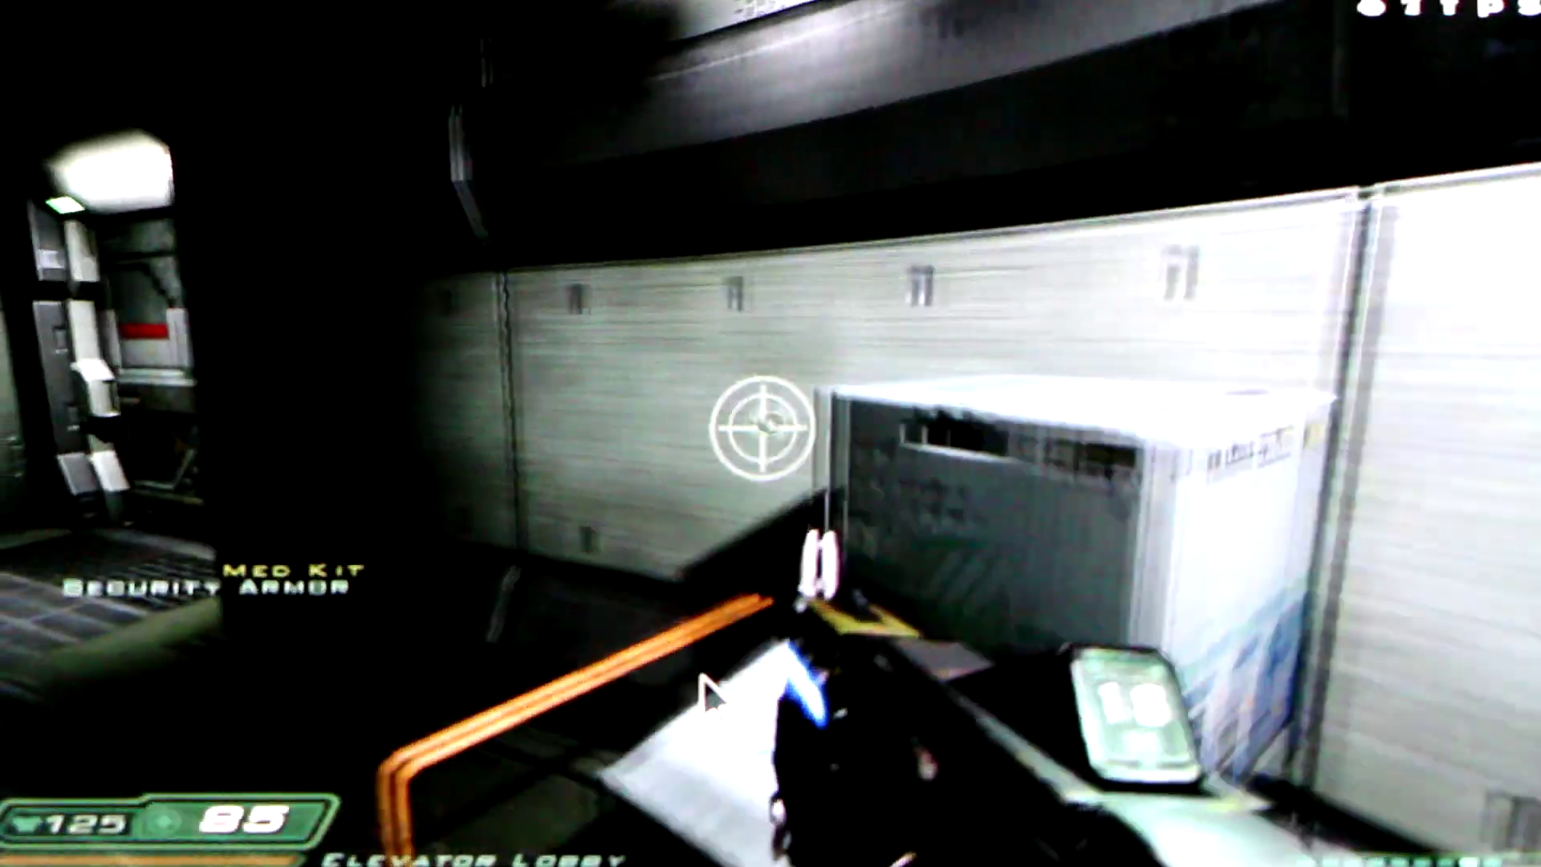